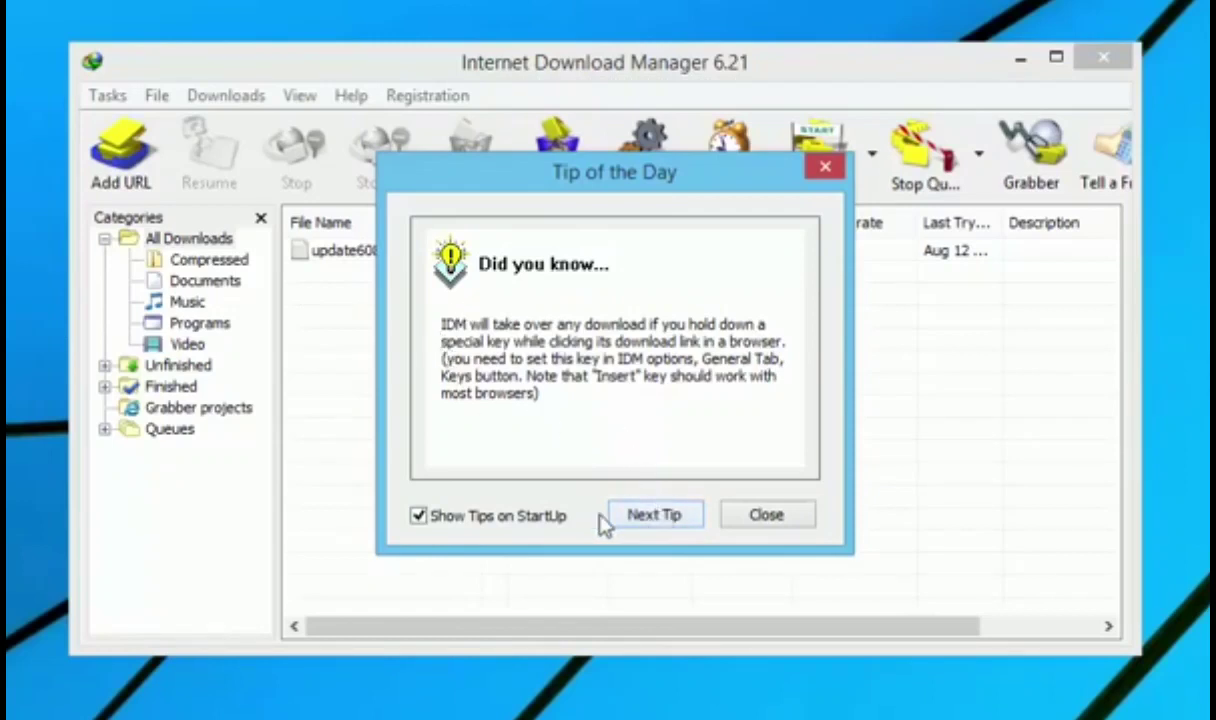
Turn off showing tips on startup and dismiss the Tip of the Day dialog.
click(547, 514)
click(648, 516)
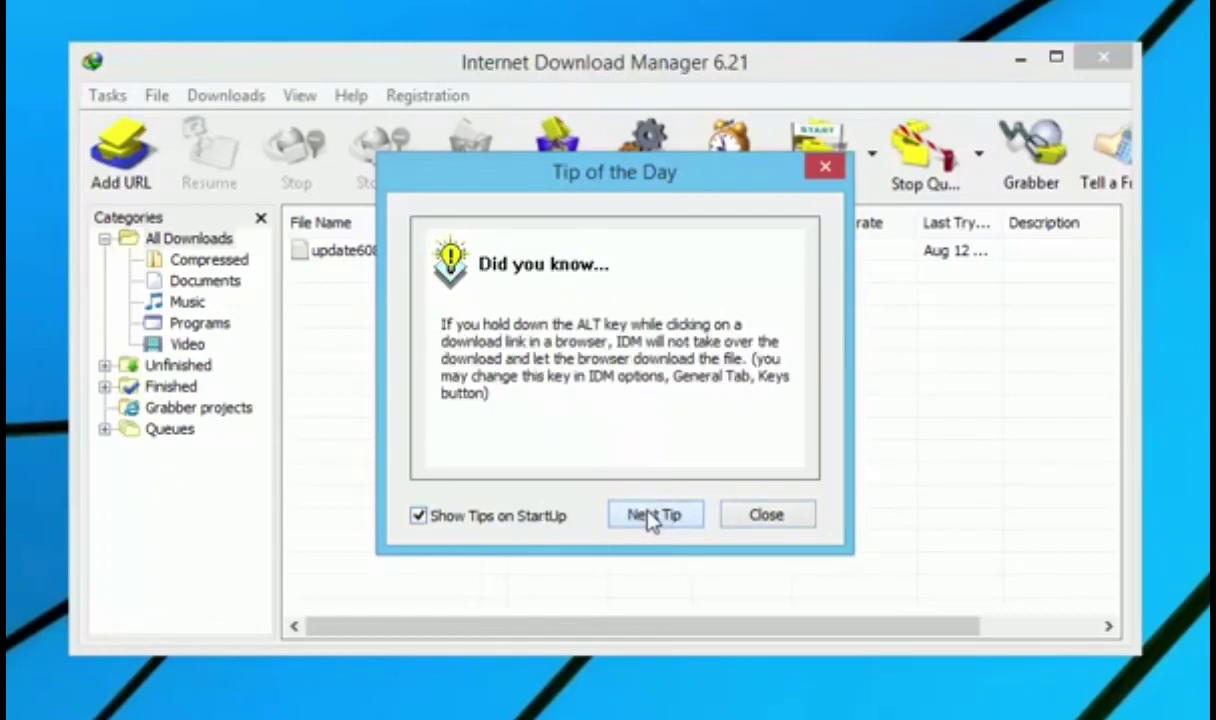
click(562, 516)
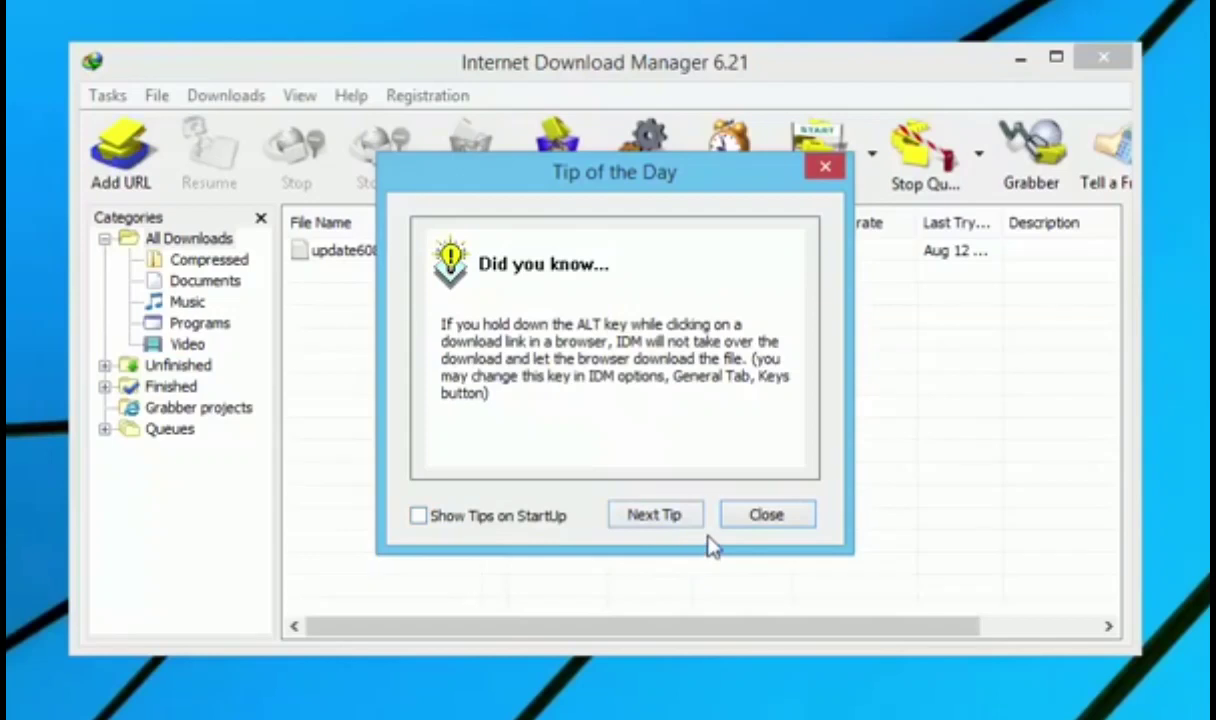
click(760, 516)
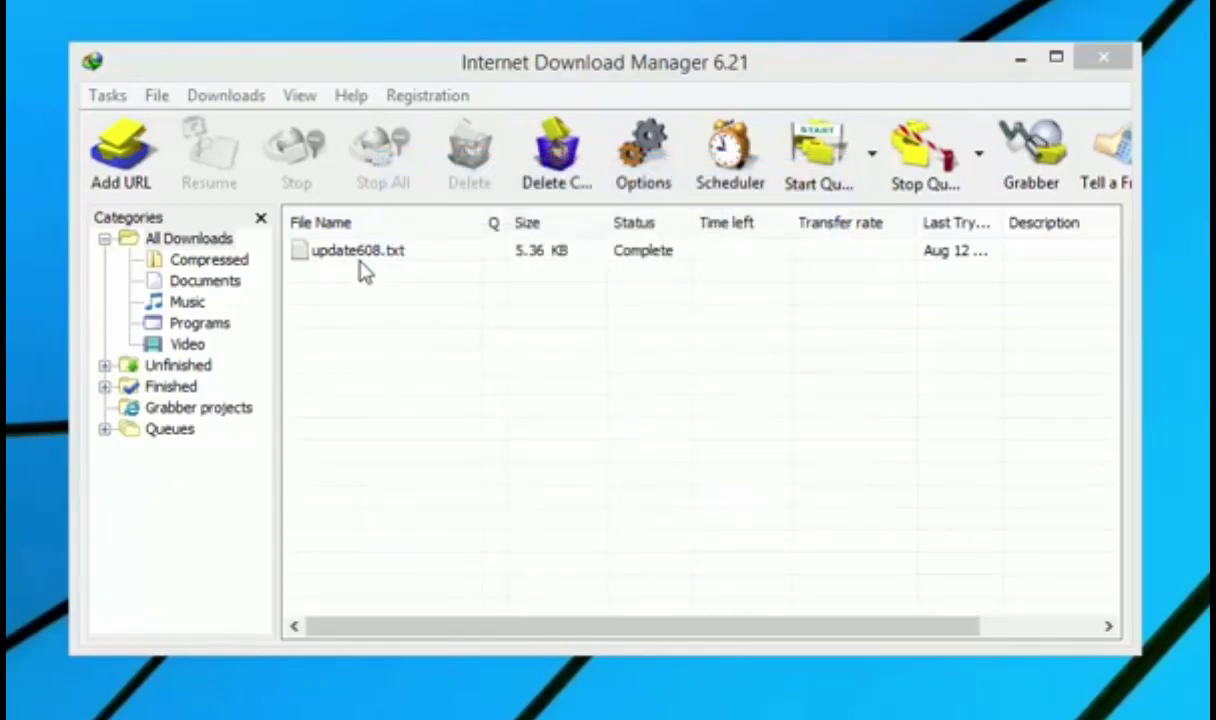
Open the download manager's options and review the General, File types, Save to and Downloads settings.
click(410, 95)
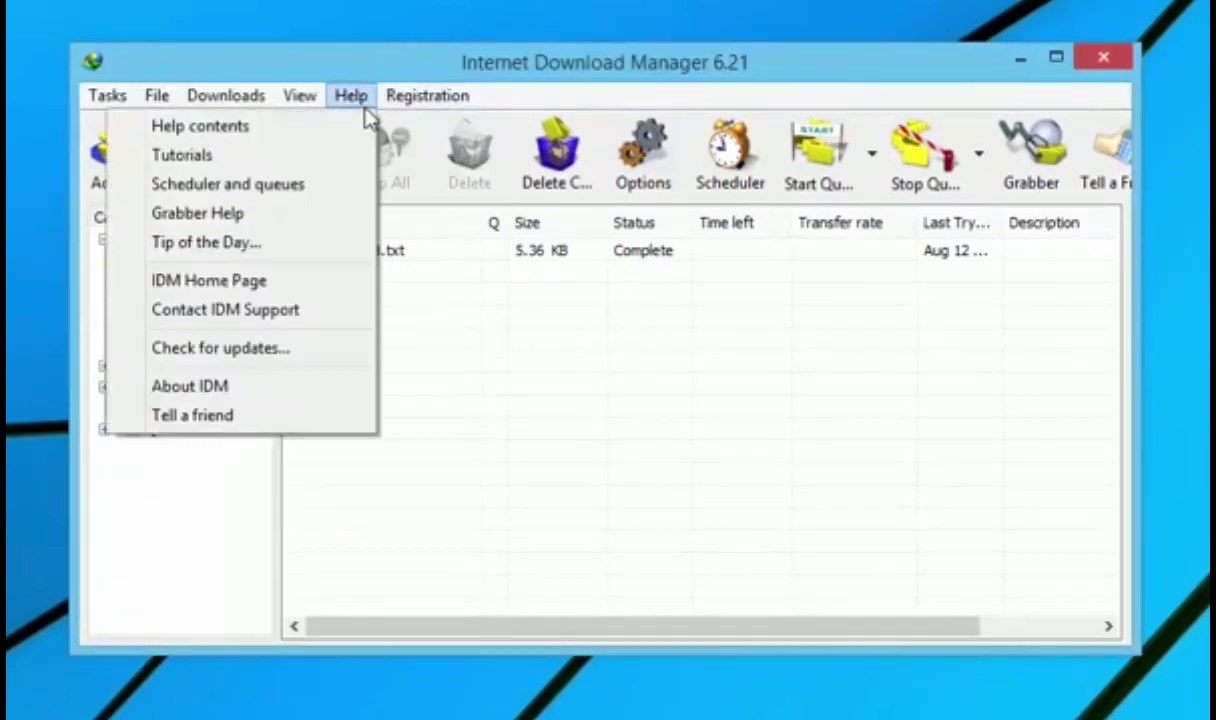
mouse_move(205, 100)
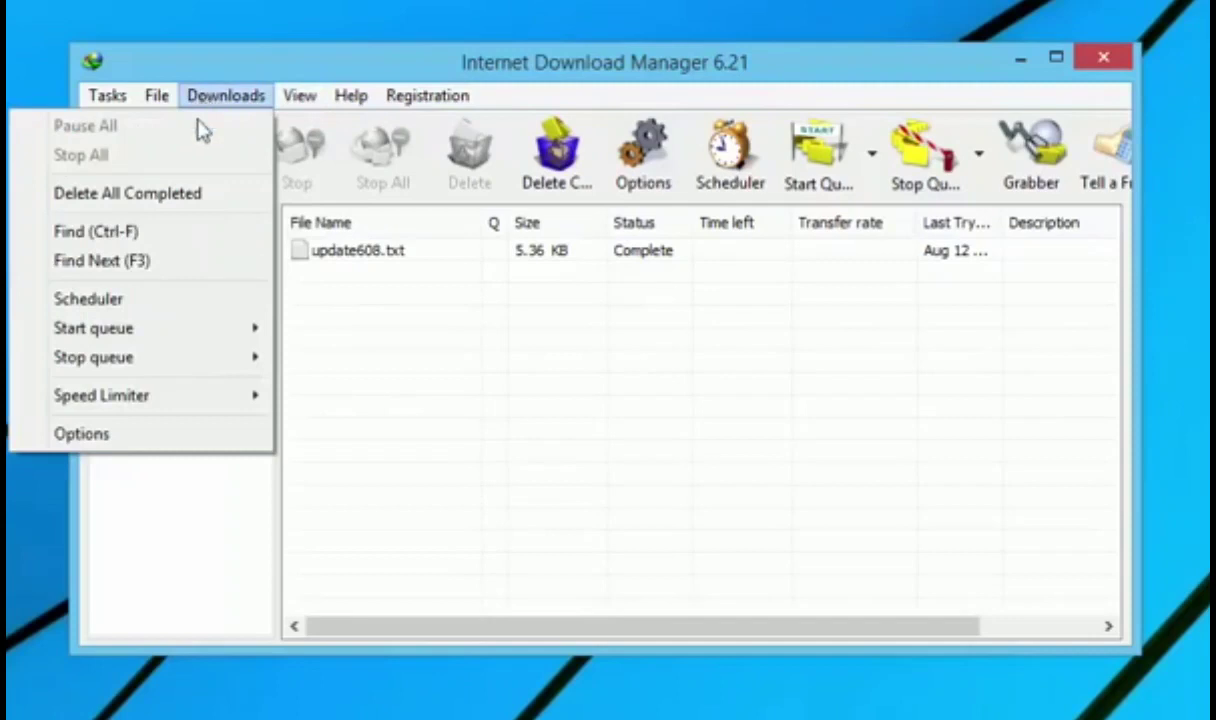
click(122, 435)
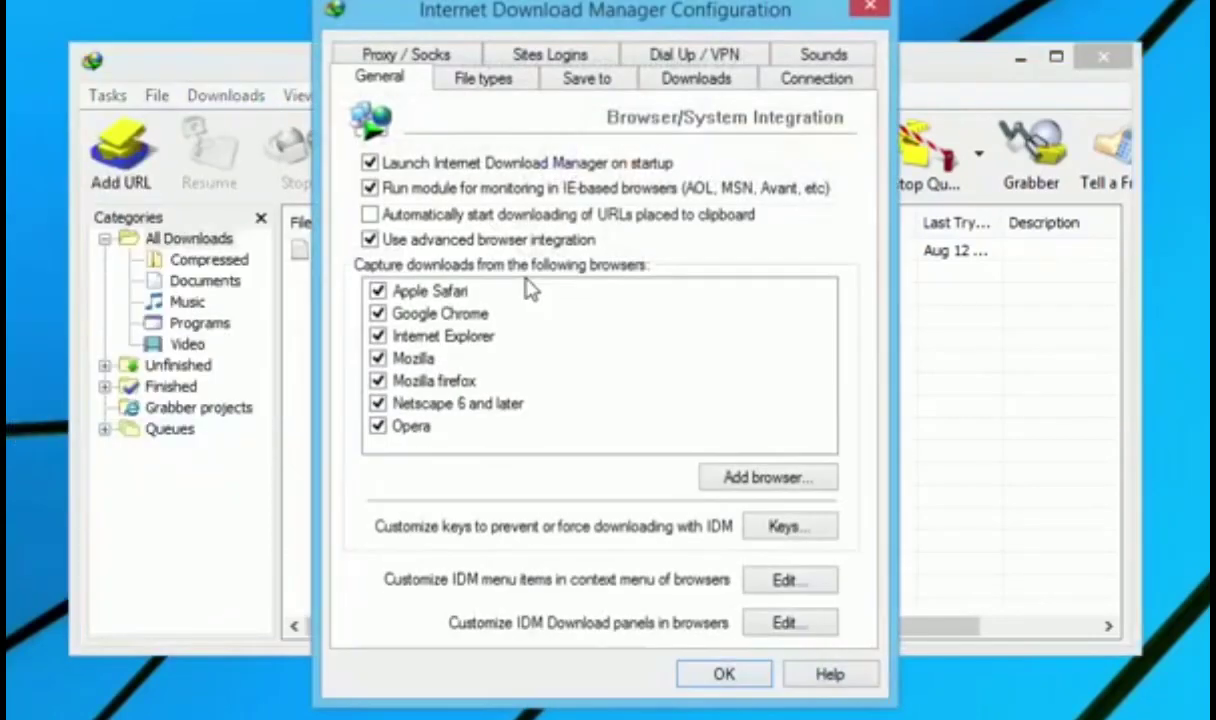
drag(603, 22, 605, 30)
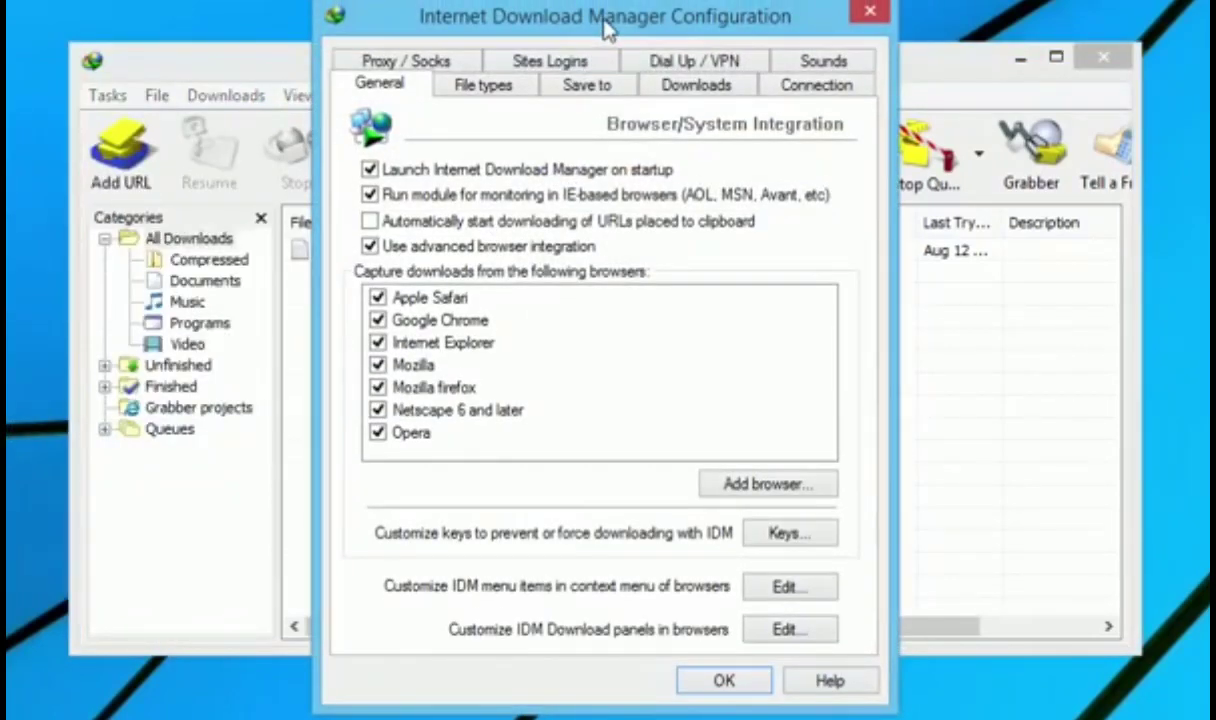
click(495, 88)
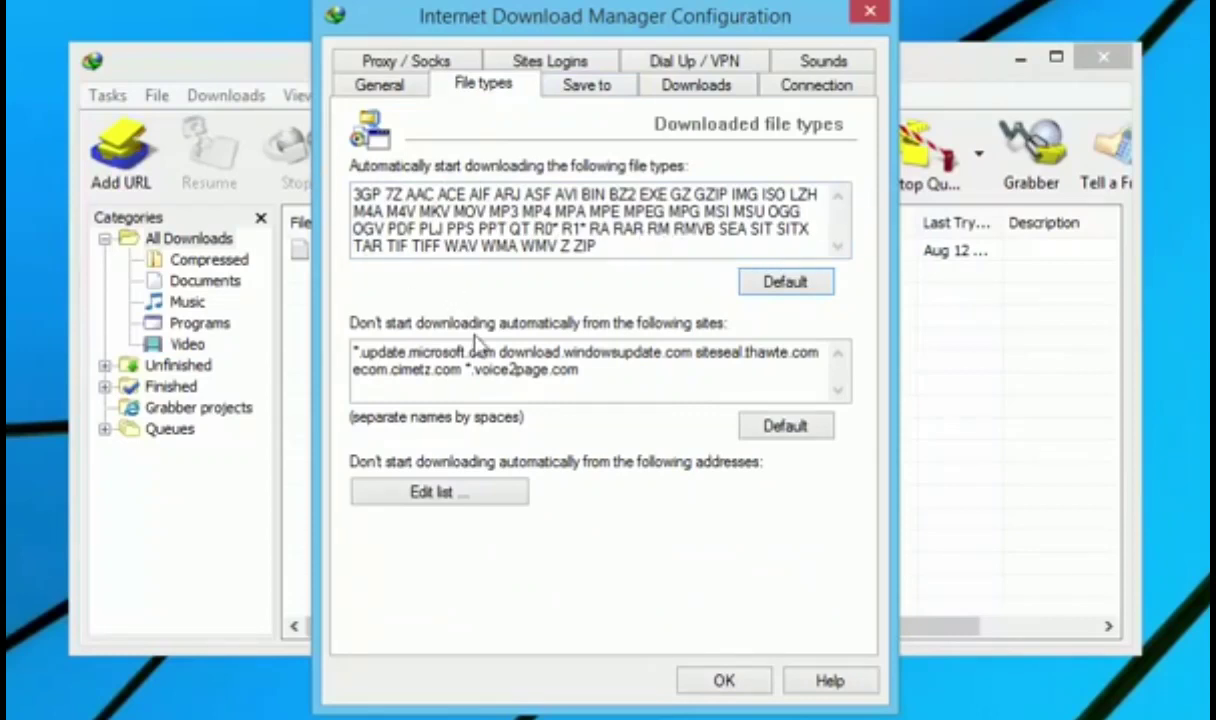
click(588, 88)
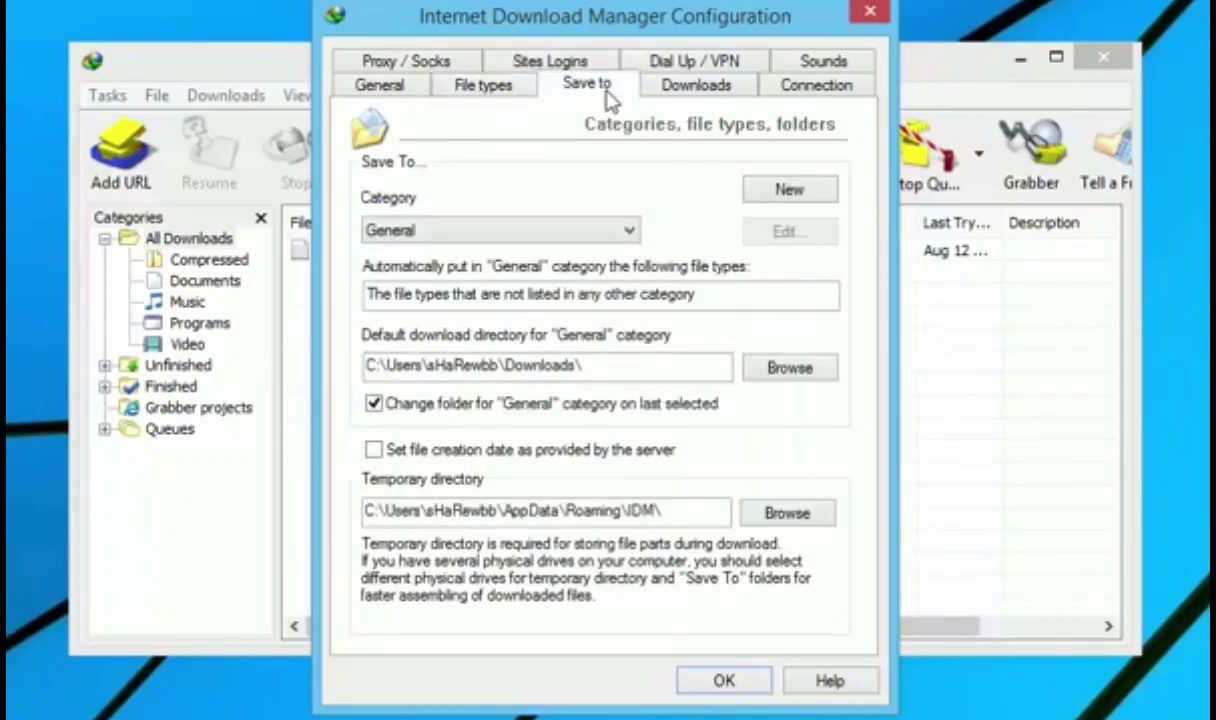
click(690, 88)
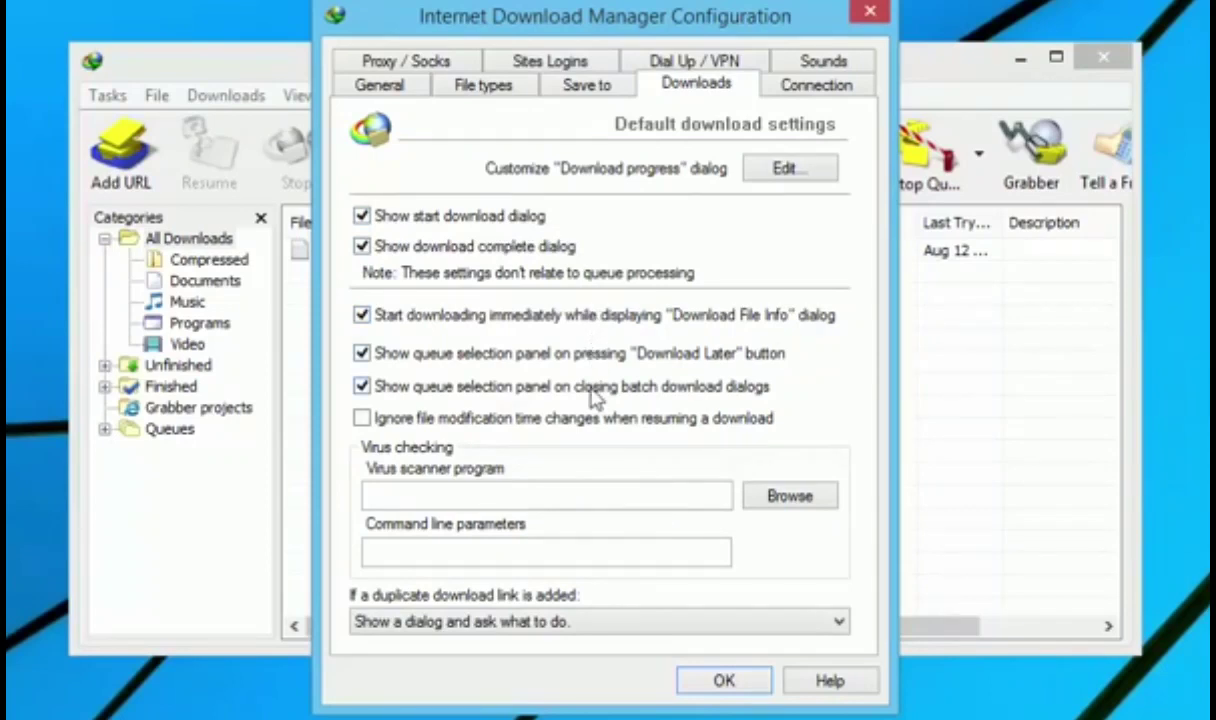
Set the connection type to High speed (direct Ethernet/Cable, Wi-Fi, Mobile 4G) and look over the default maximum connection numbers.
click(795, 85)
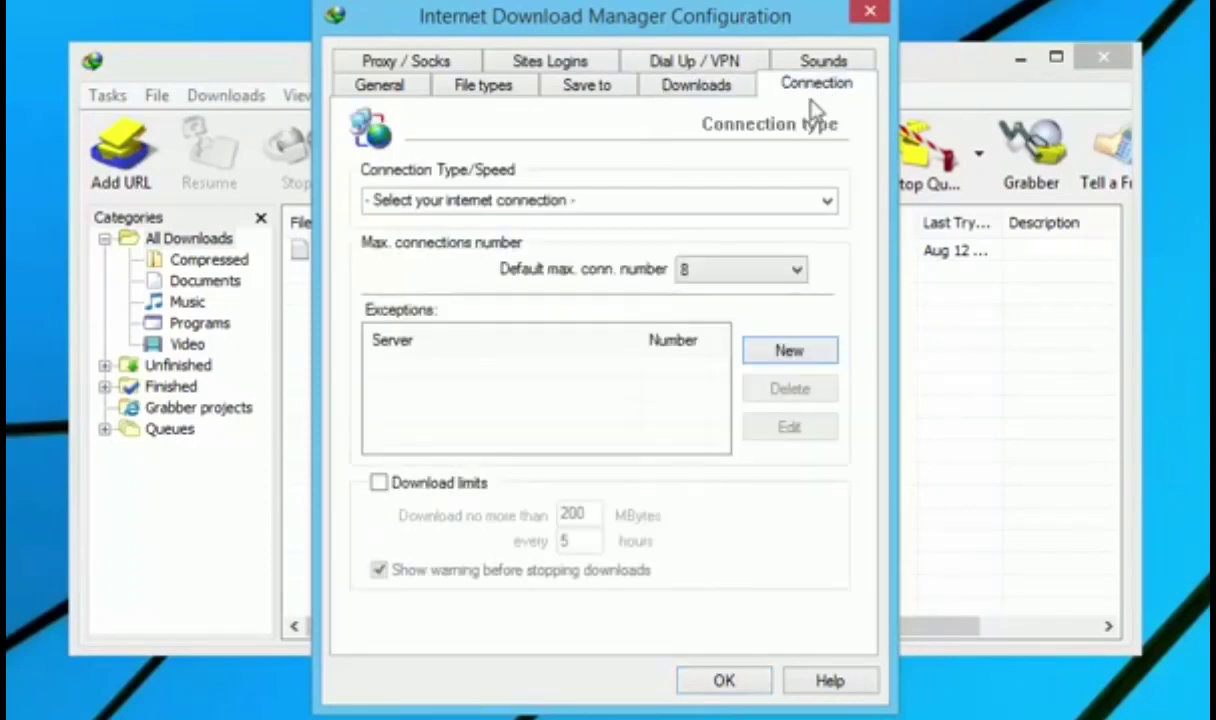
click(740, 201)
click(829, 204)
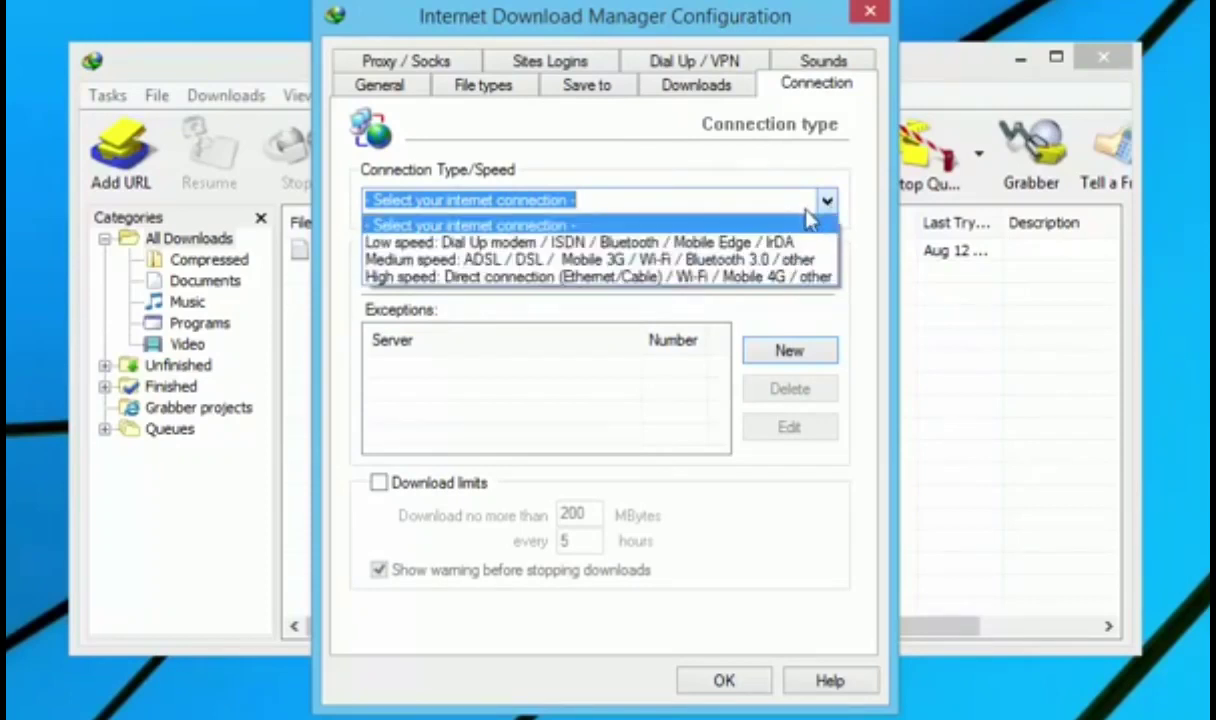
click(810, 278)
click(803, 276)
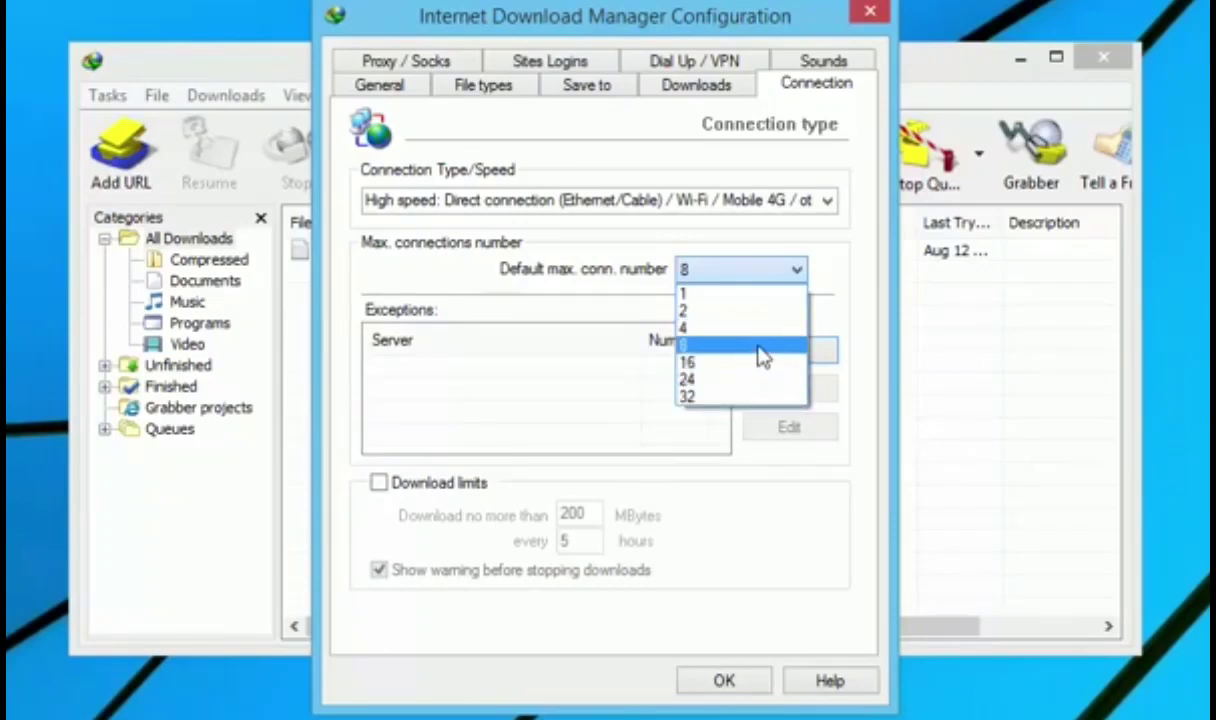
click(720, 225)
Look through the Sounds, Dial Up / VPN, Sites Logins and Proxy / Socks settings and accept the configuration.
click(775, 66)
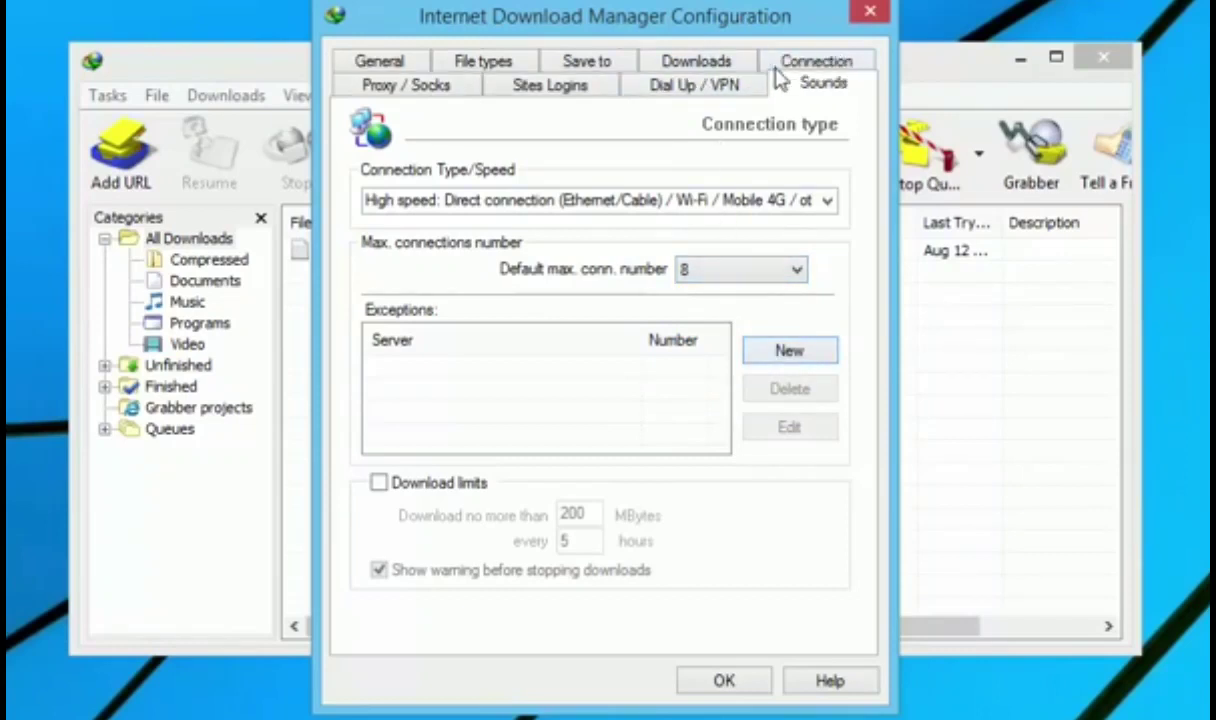
click(710, 88)
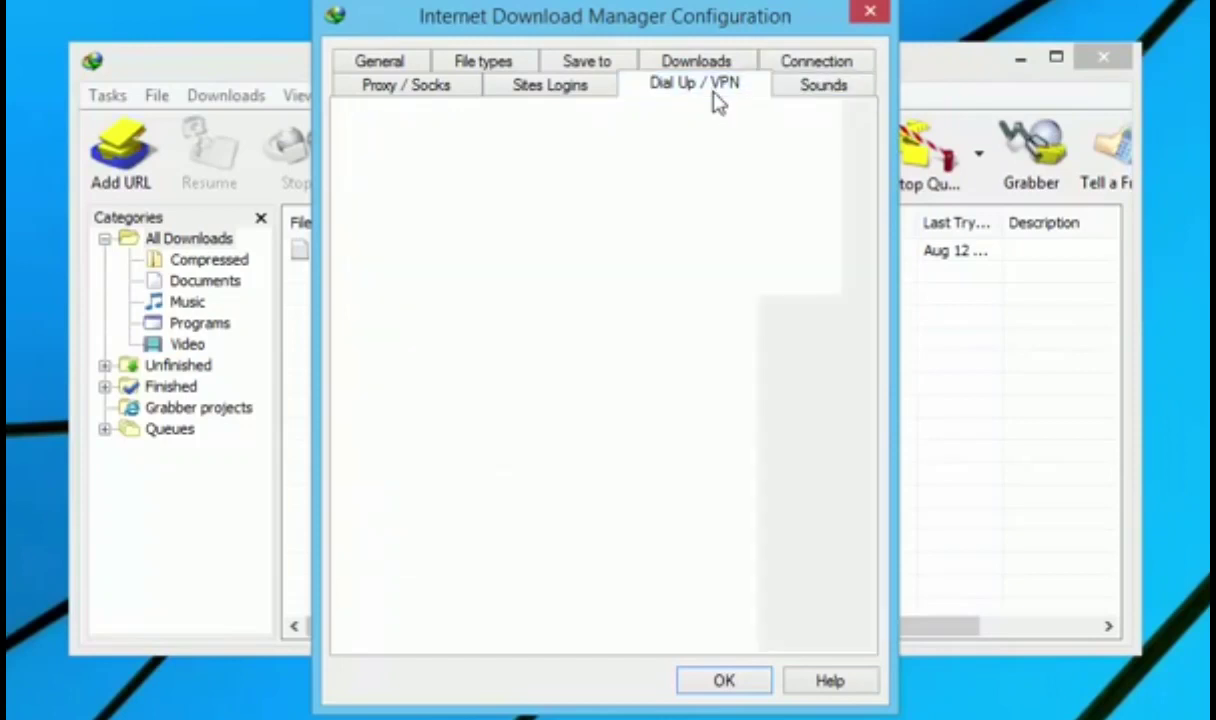
click(598, 92)
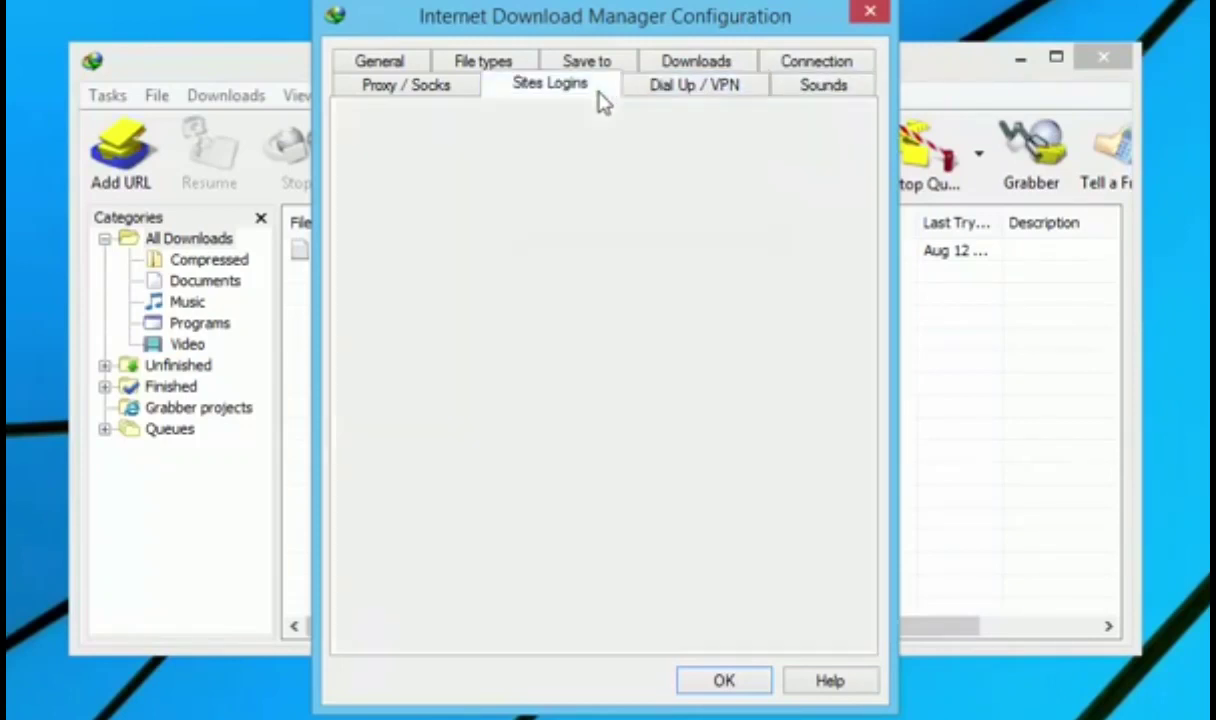
click(465, 92)
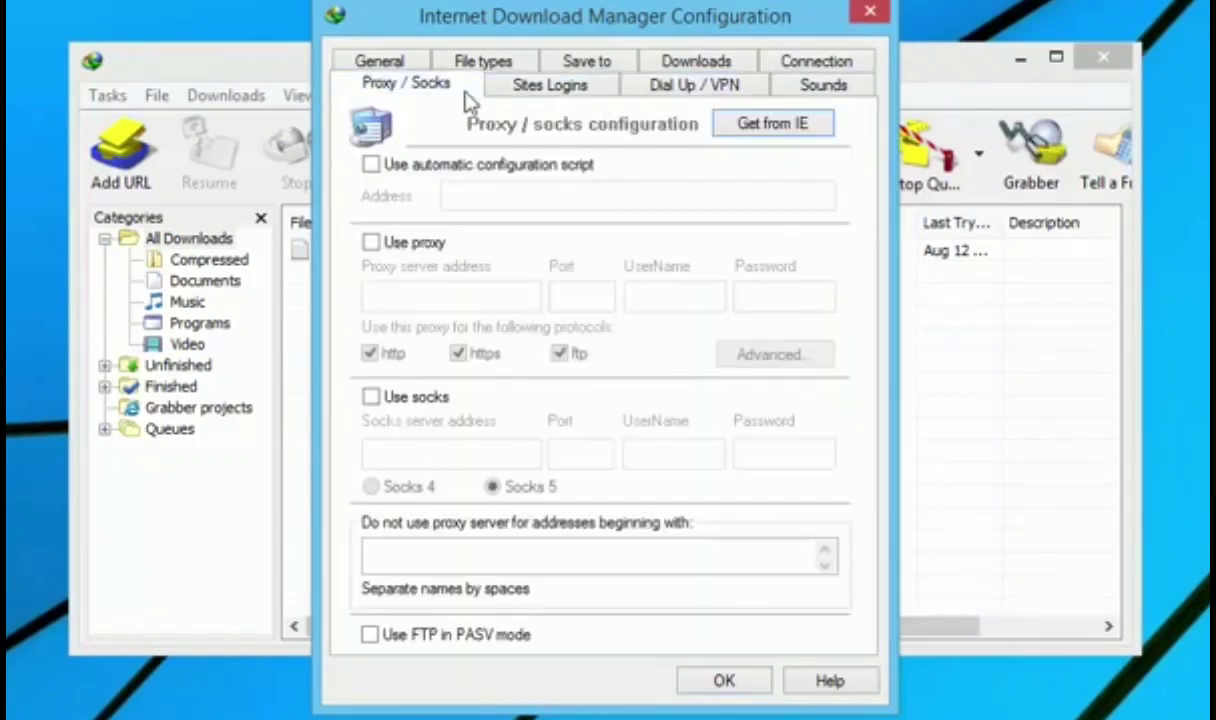
click(710, 683)
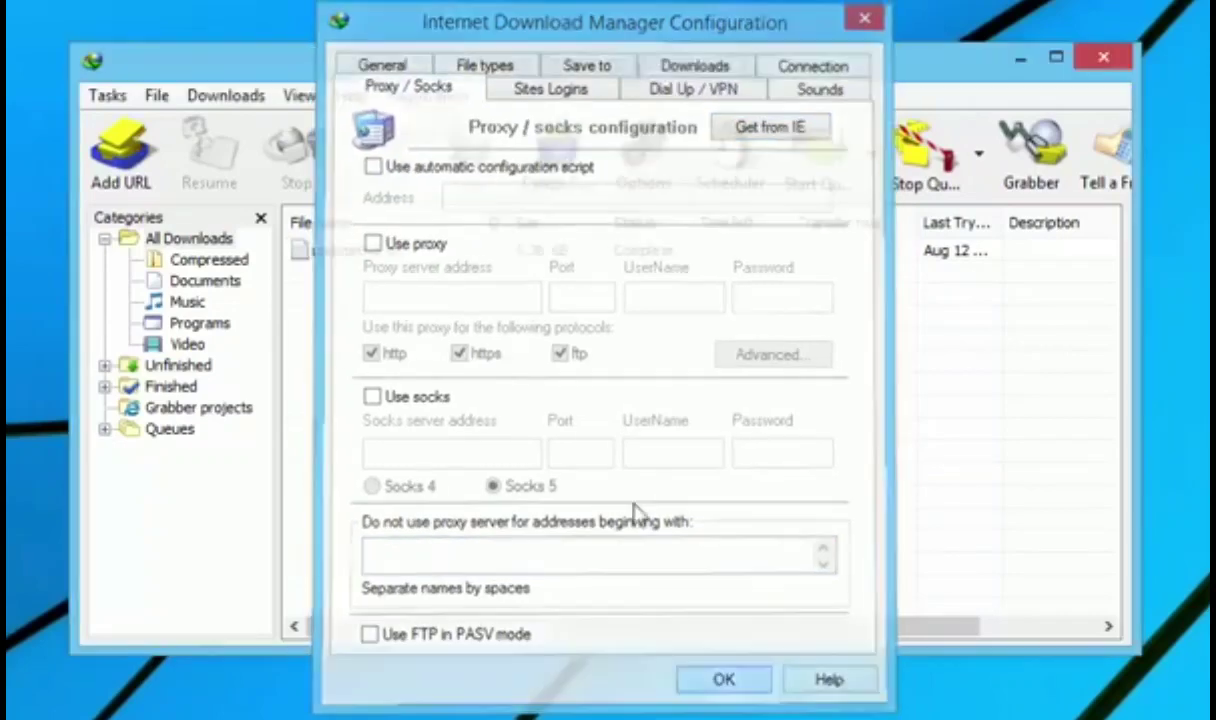
click(299, 95)
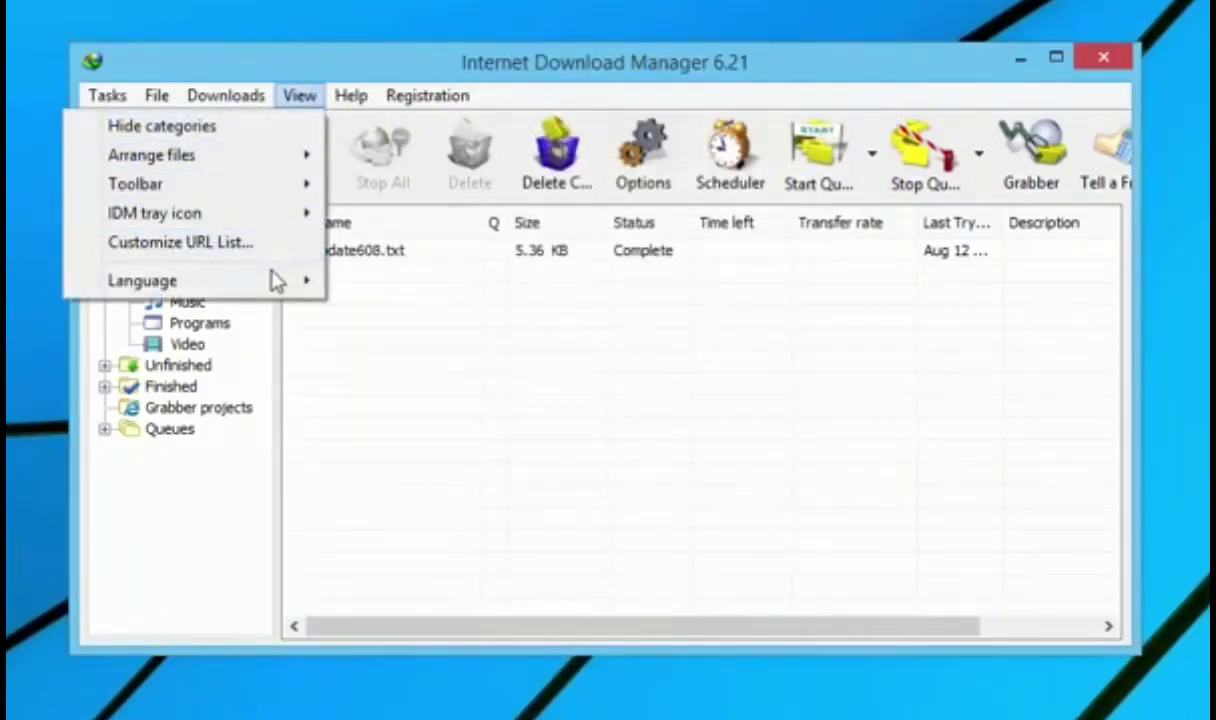
mouse_move(276, 281)
click(463, 318)
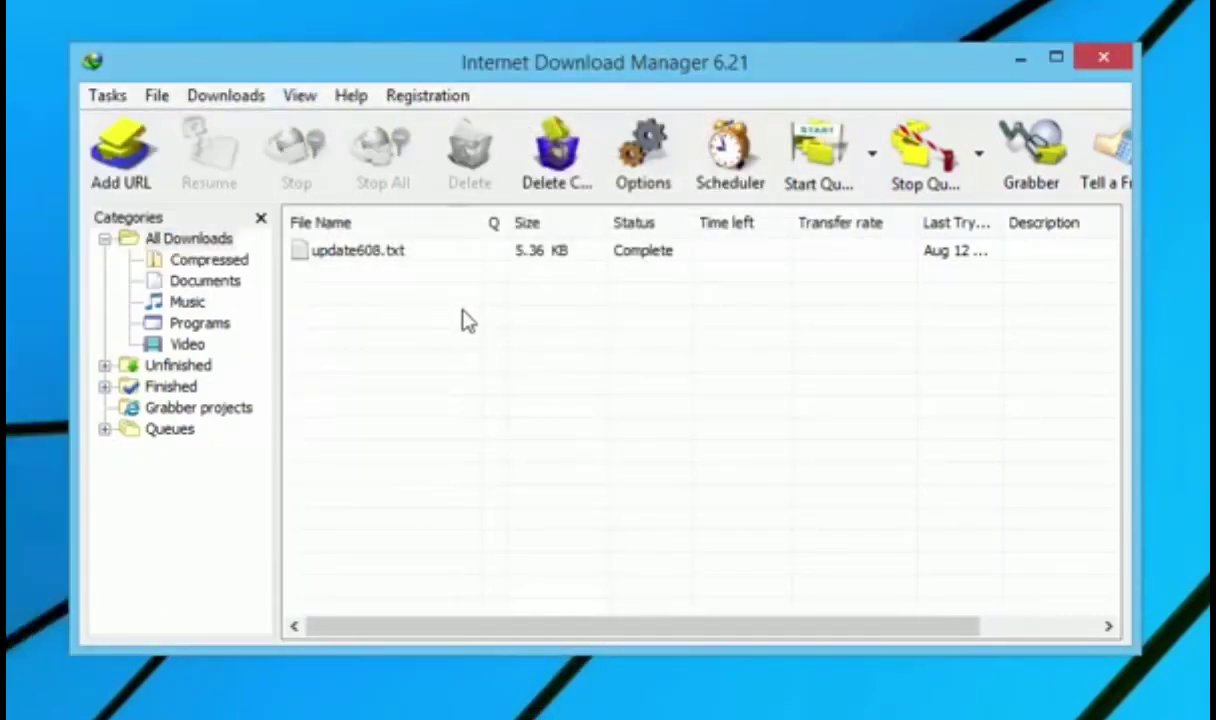
click(165, 100)
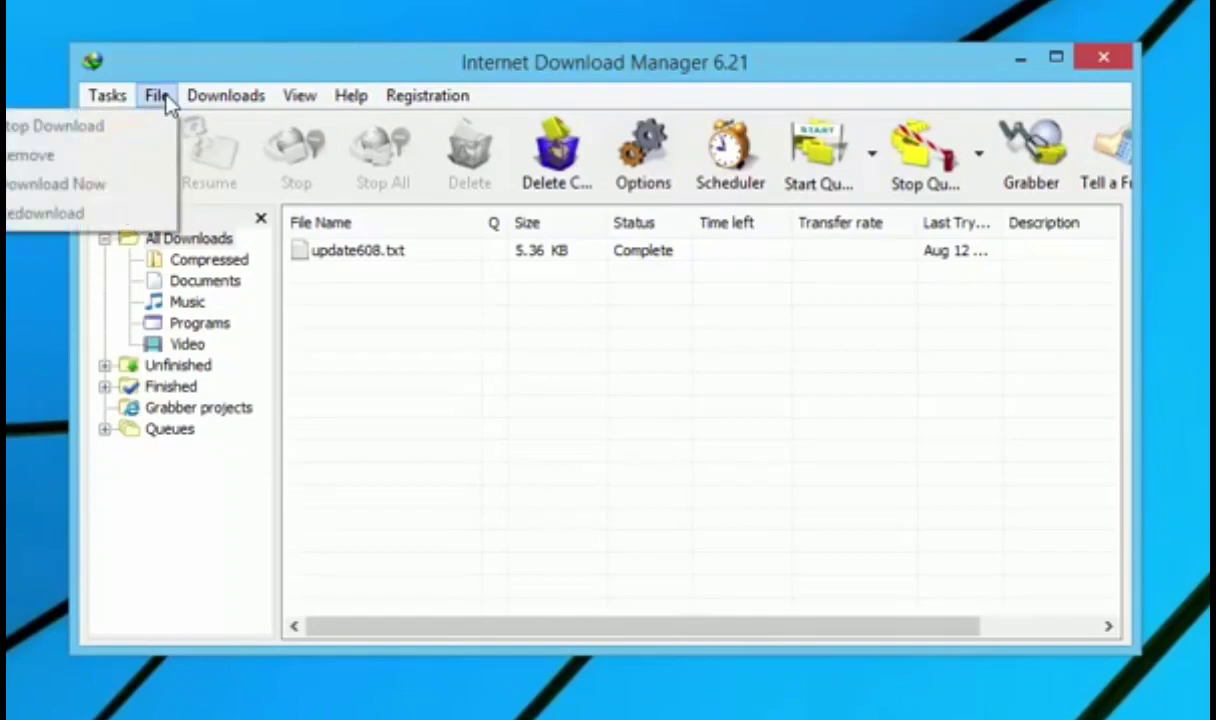
click(165, 100)
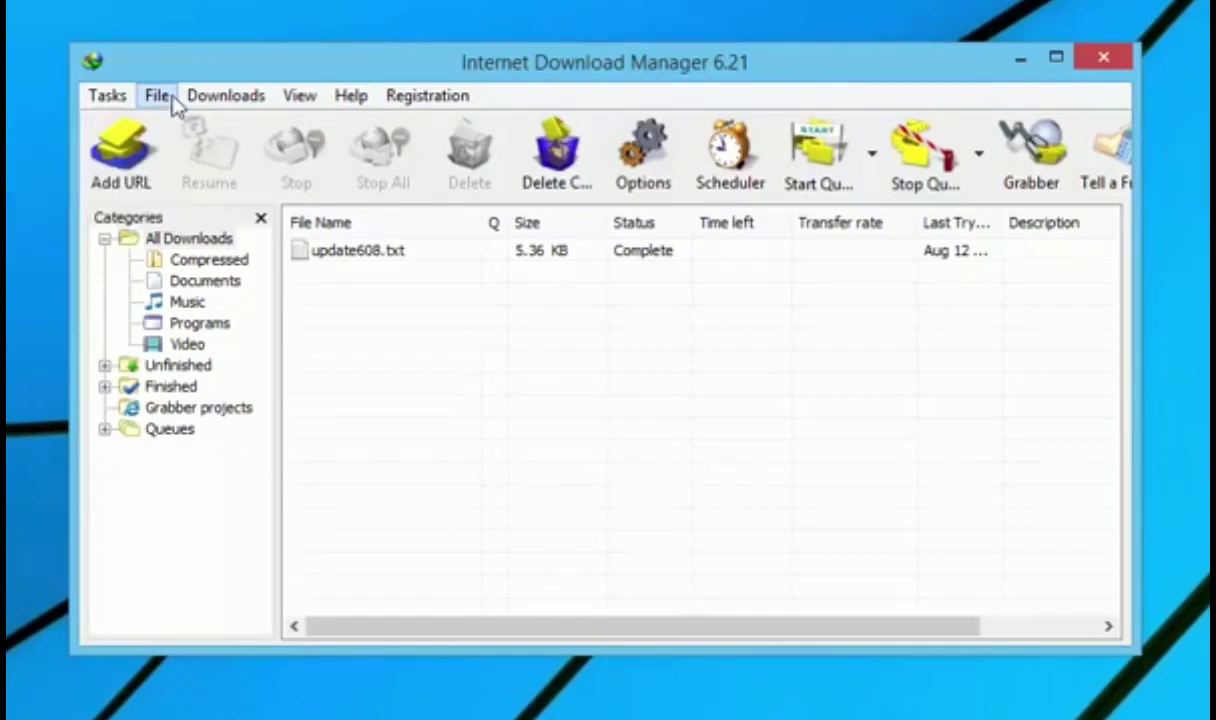
Open the About IDM information.
click(362, 104)
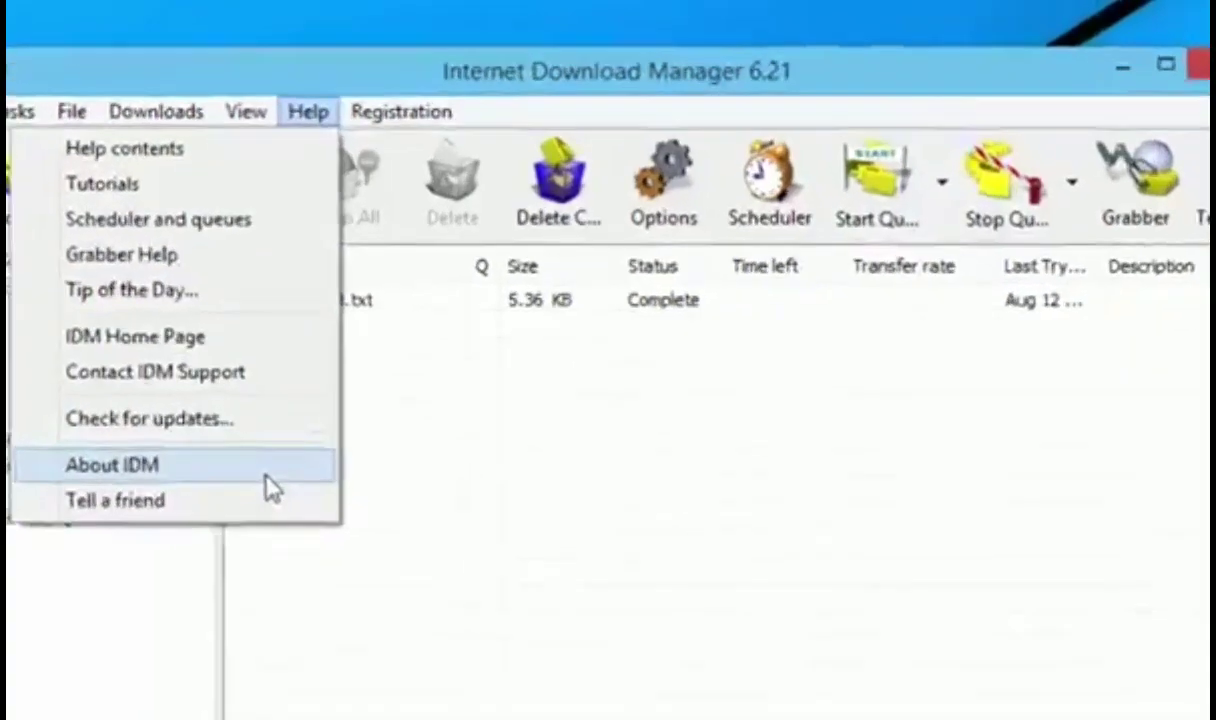
click(316, 390)
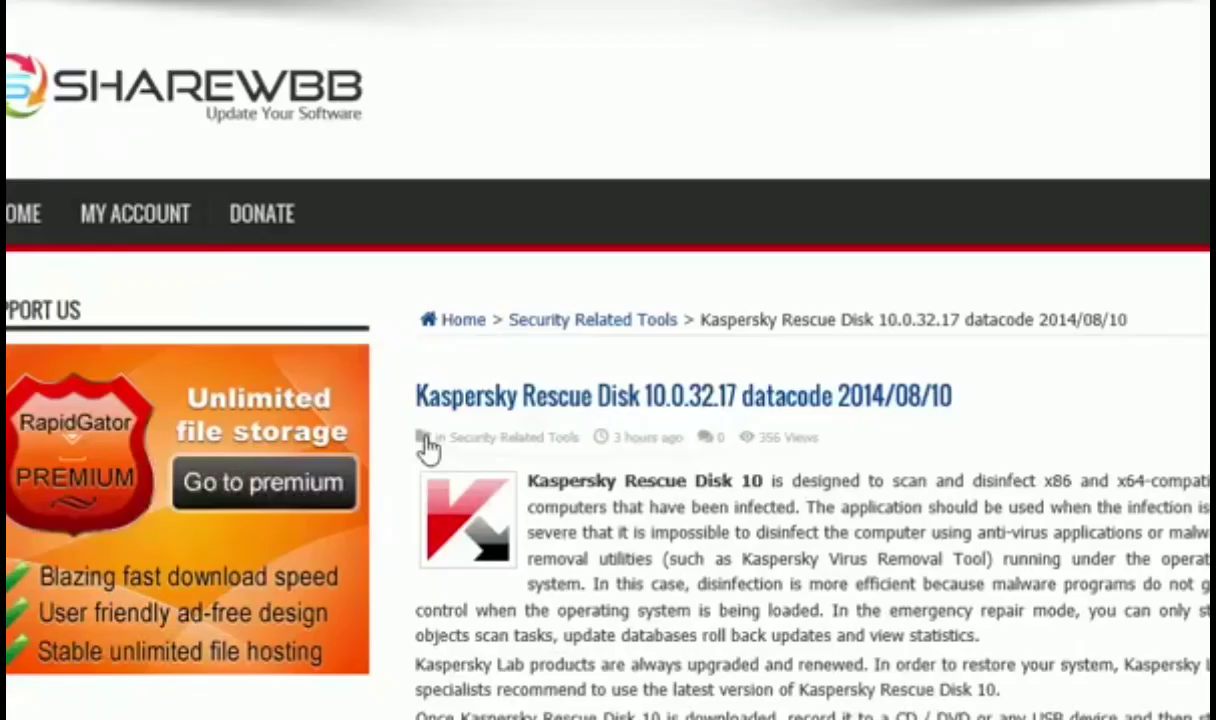
Browse the Kaspersky Rescue Disk 10 web page, dismiss the automatic link capture tip and start downloading kav_rescue_10.iso.
scroll(608, 385, down, 15)
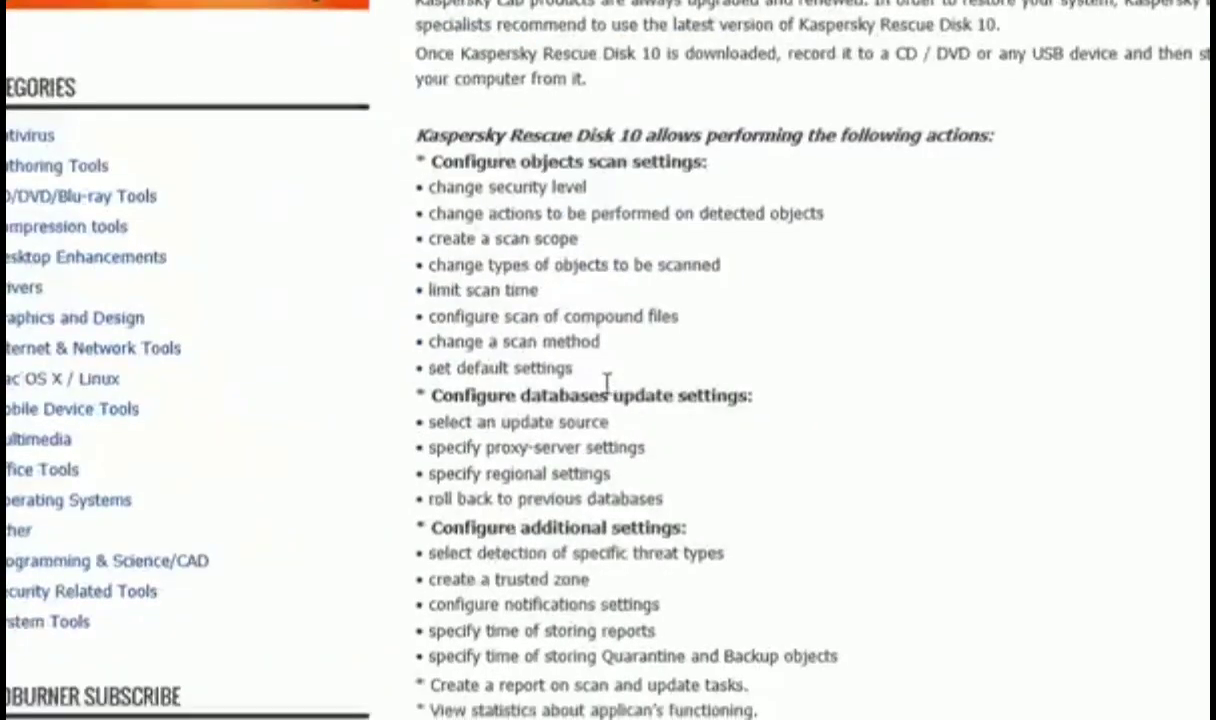
scroll(833, 347, up, 3)
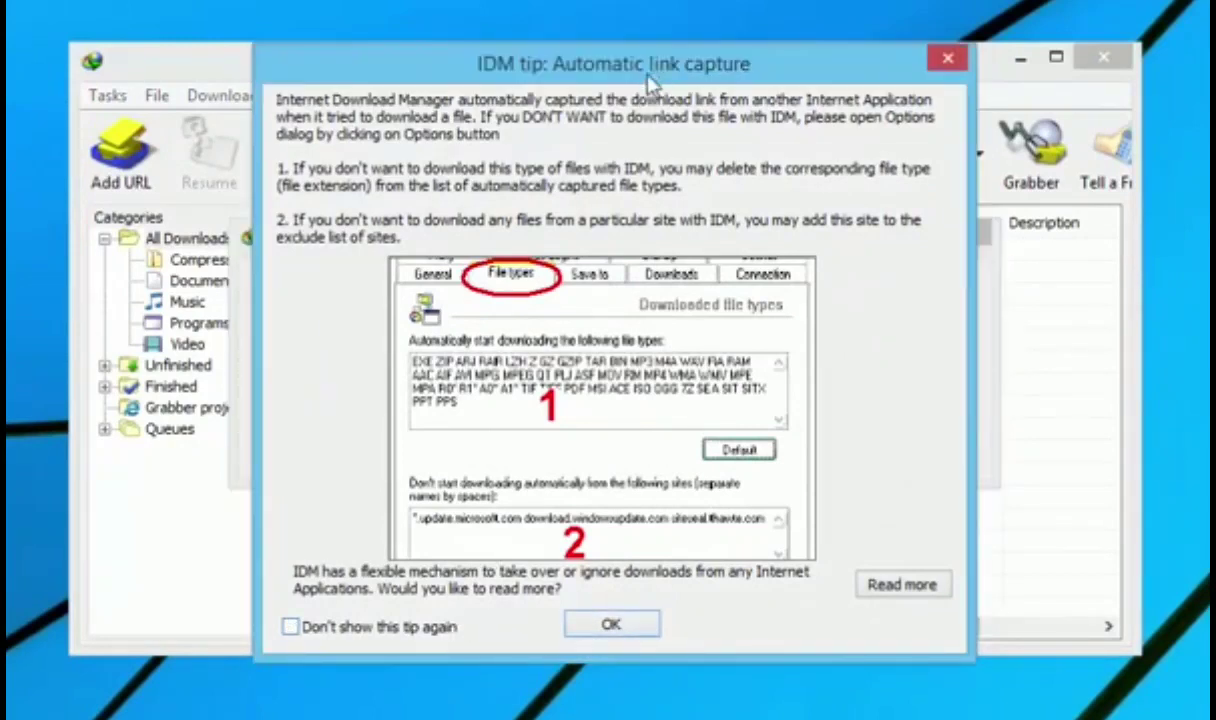
click(611, 623)
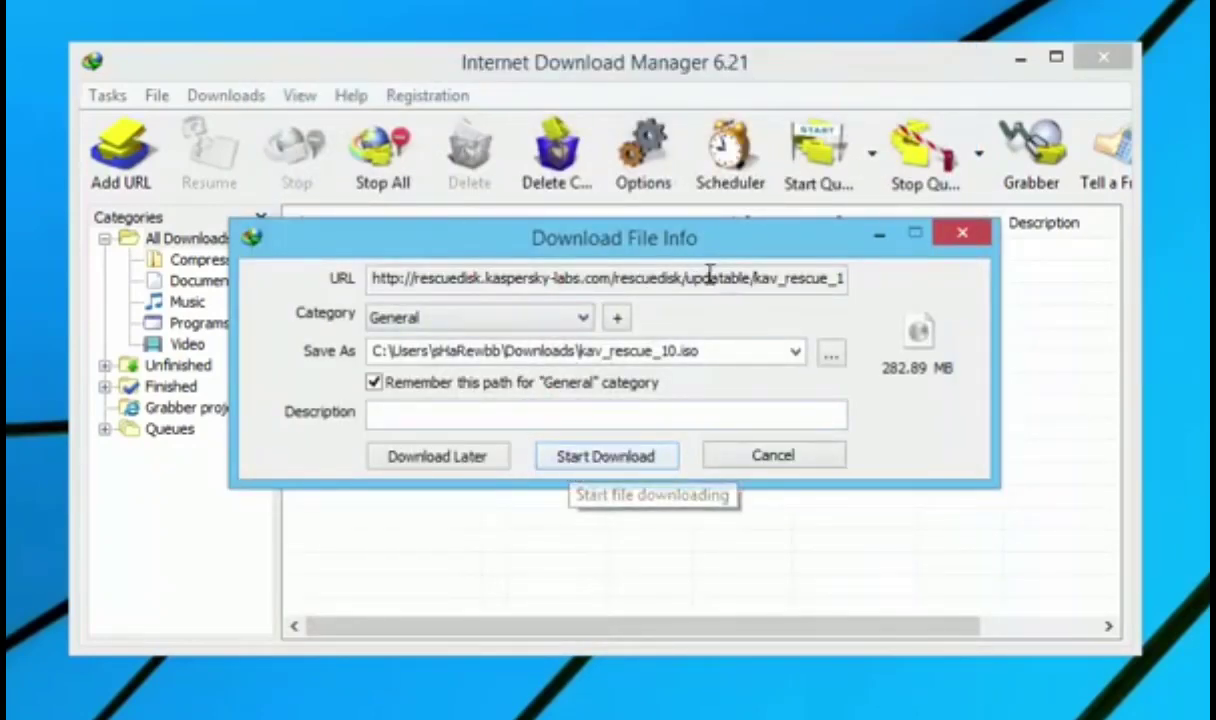
click(652, 457)
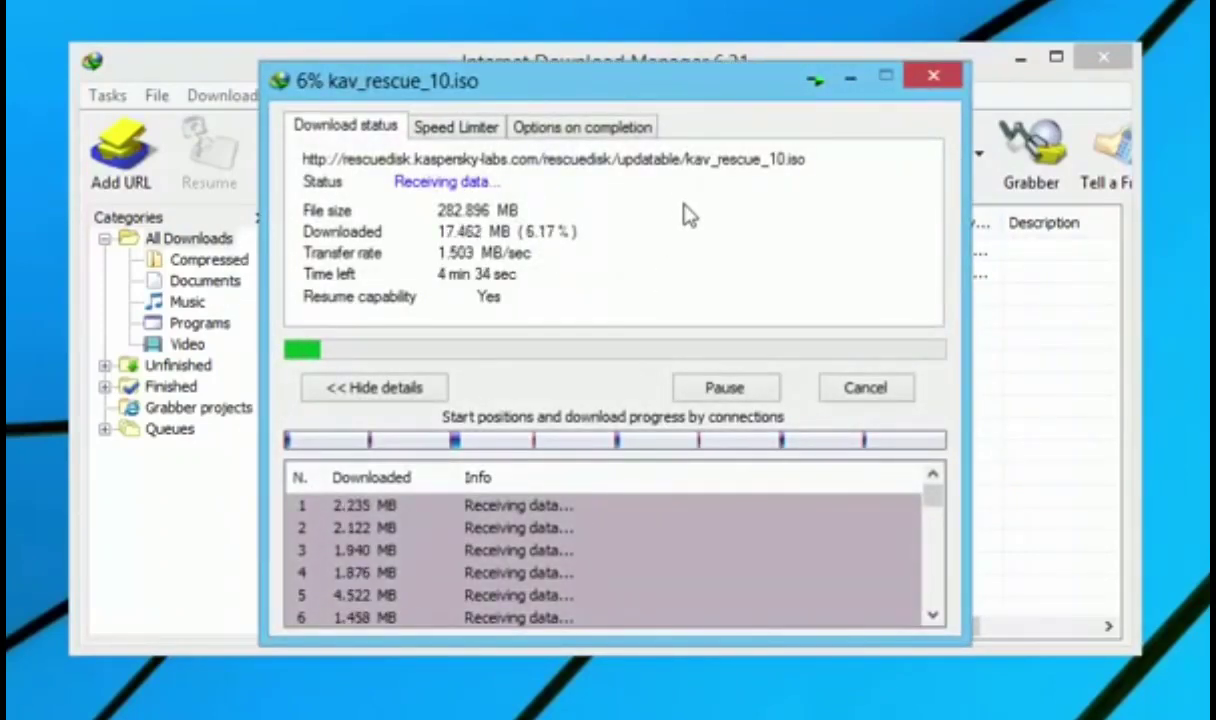
Examine the per-connection progress list of the kav_rescue_10.iso download.
scroll(752, 561, down, 3)
scroll(453, 584, up, 1)
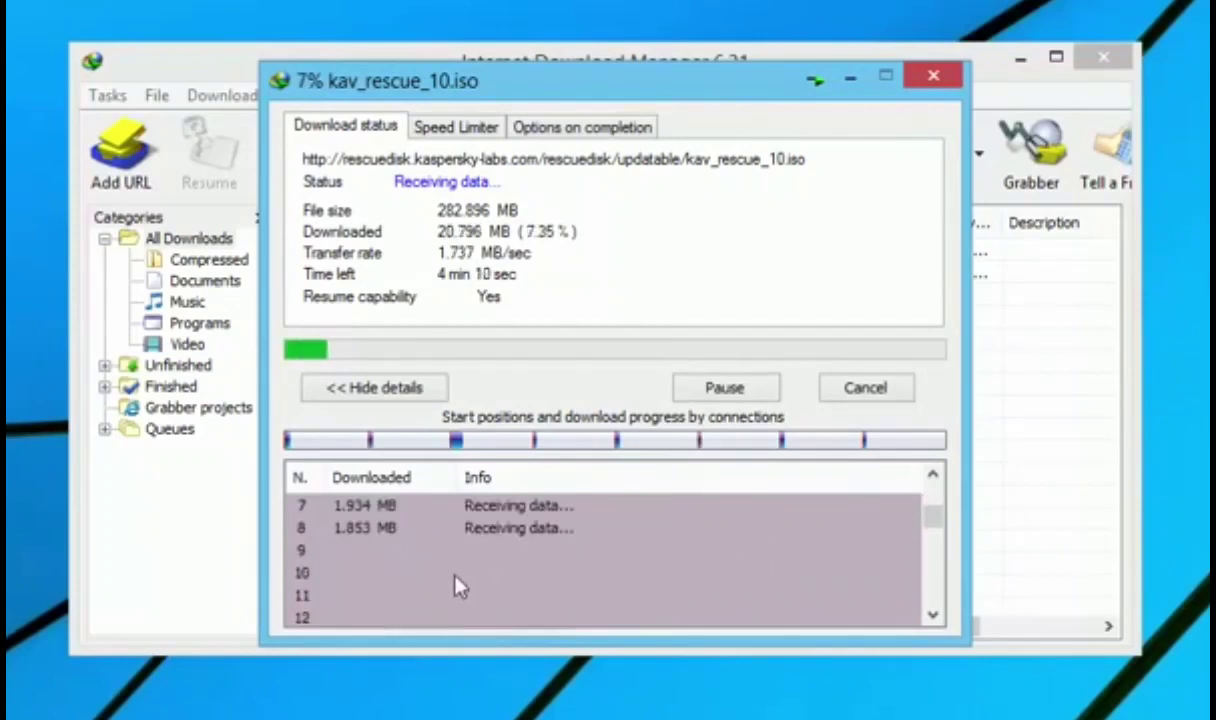
scroll(306, 531, up, 1)
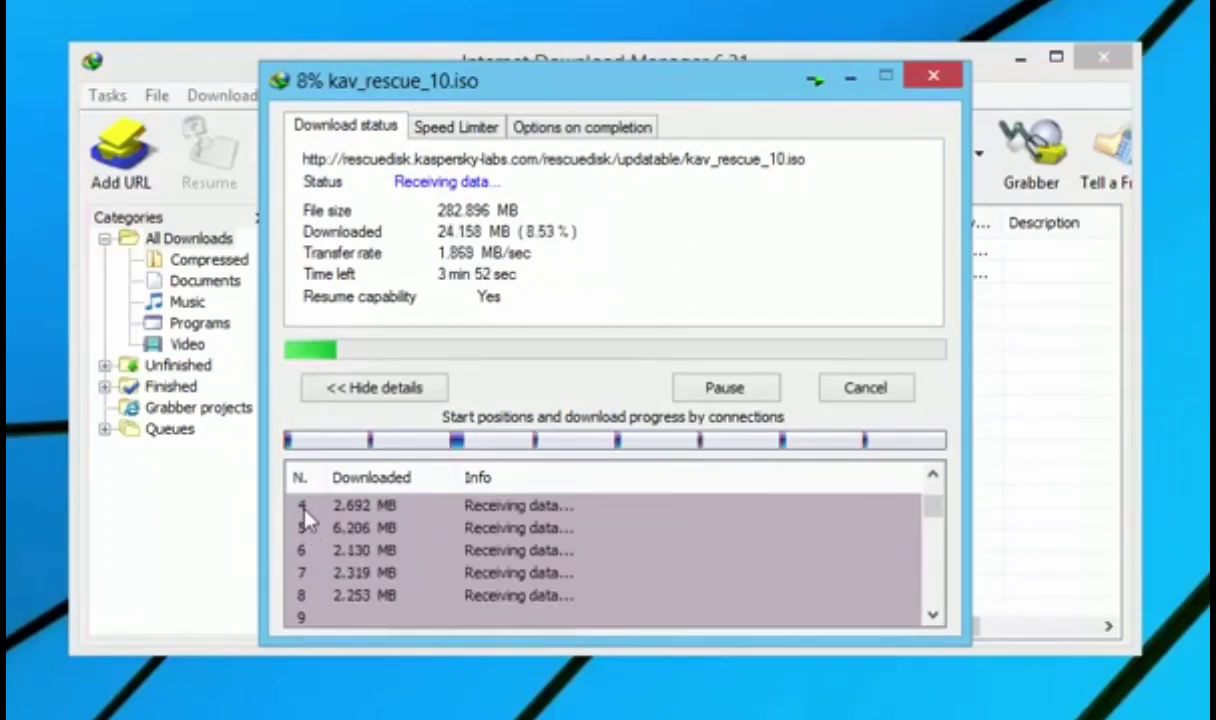
scroll(304, 522, up, 1)
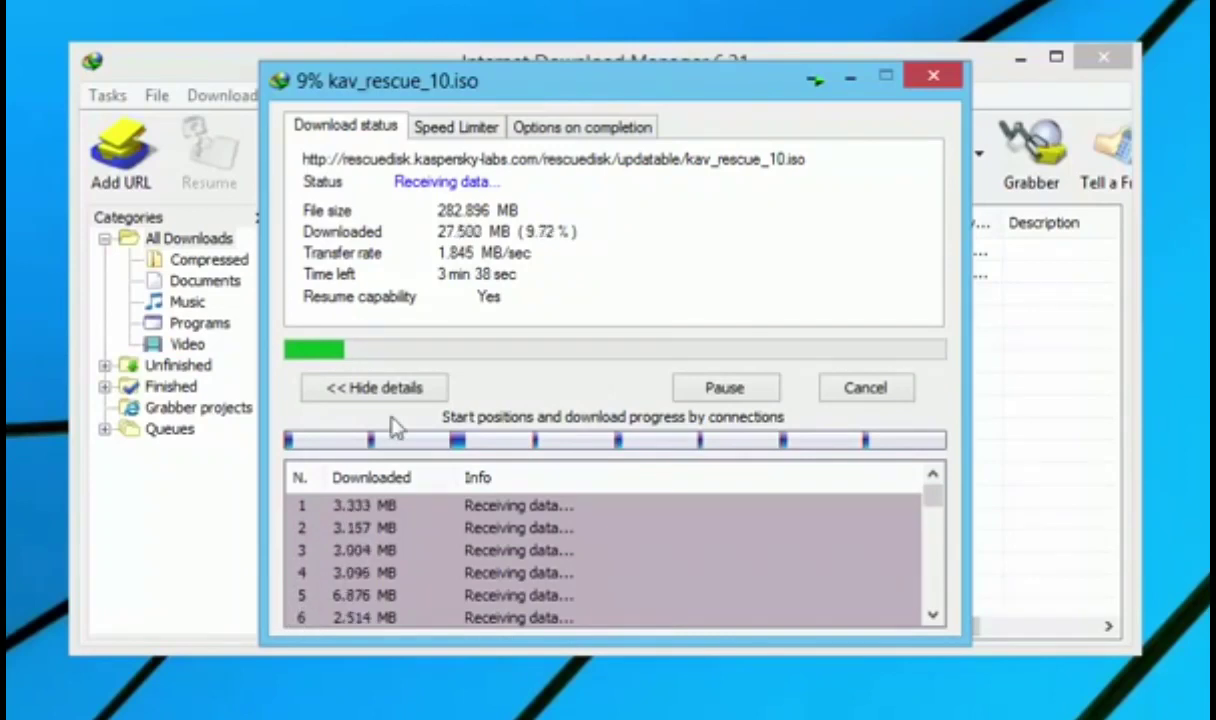
Try the speed limiter at 10 KBytes/sec on the kav_rescue_10.iso download and turn it off again.
click(457, 128)
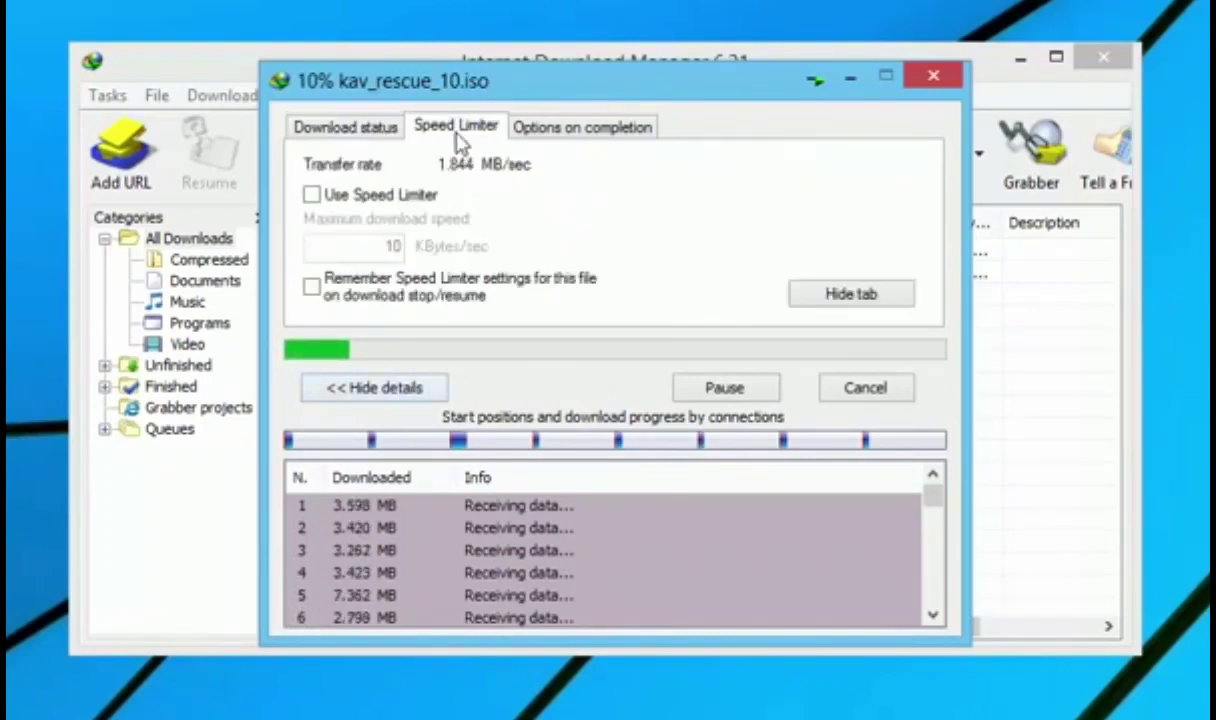
click(372, 200)
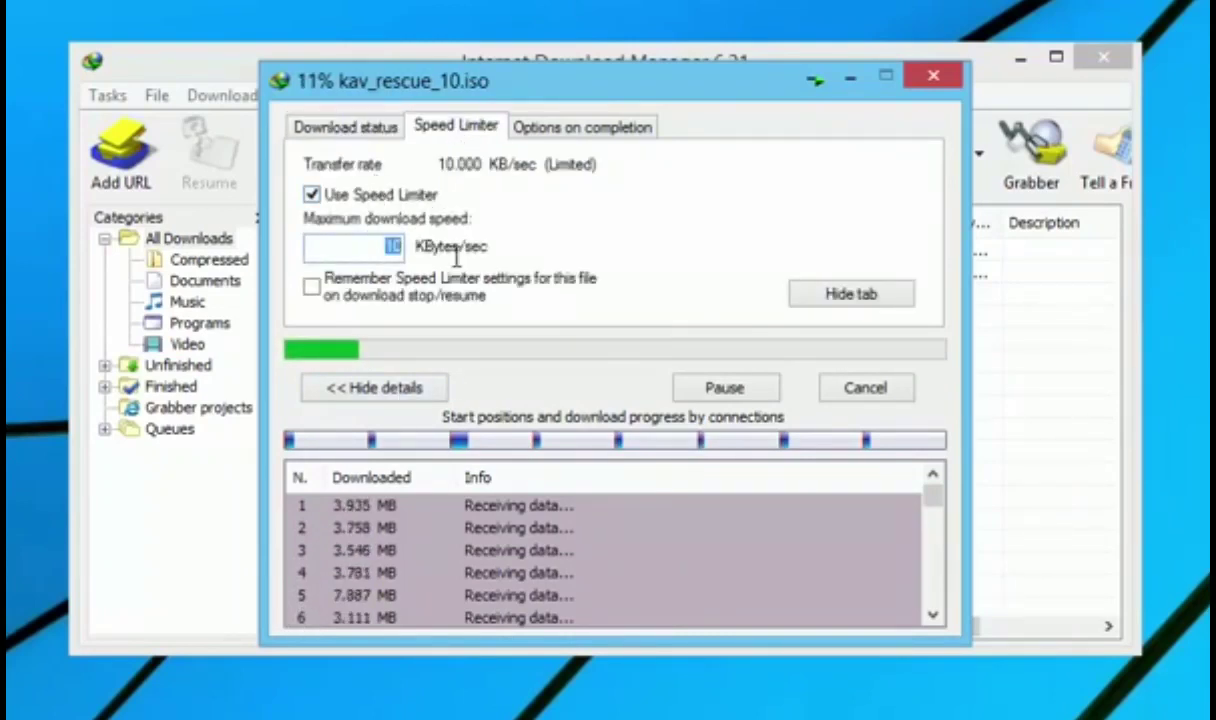
click(397, 200)
click(418, 197)
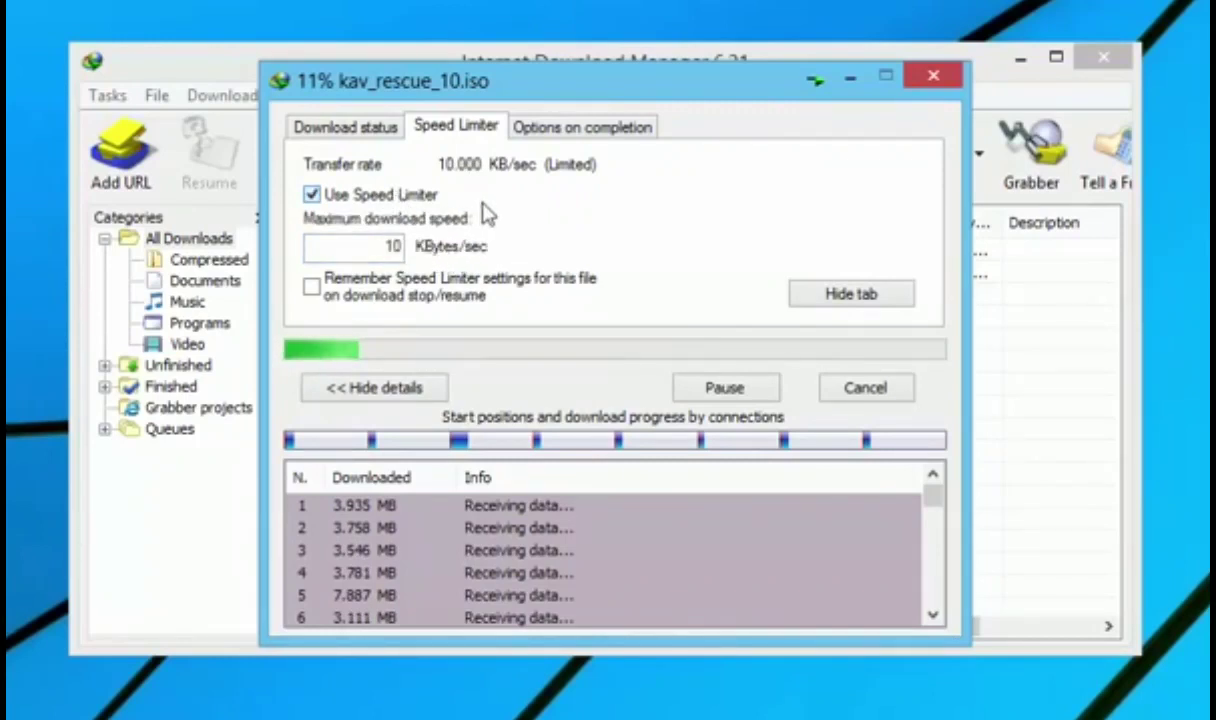
click(390, 193)
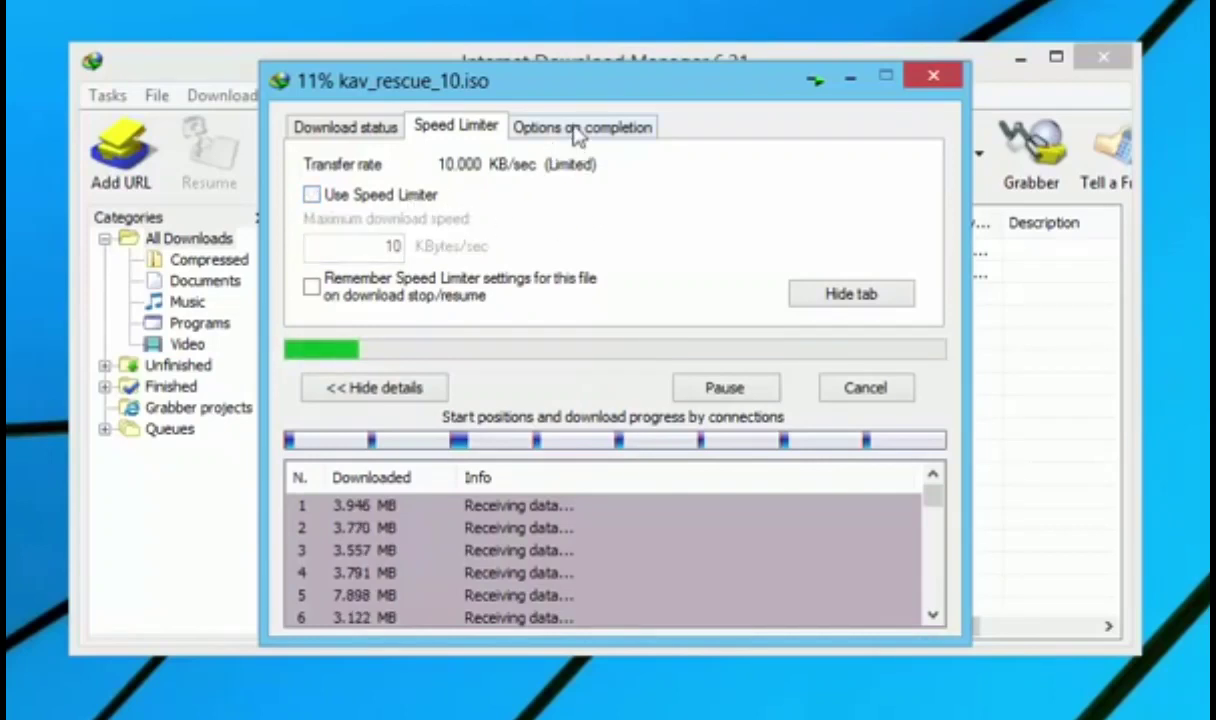
Review the completion options, speed limiter settings and download status of the kav_rescue_10.iso download.
click(530, 130)
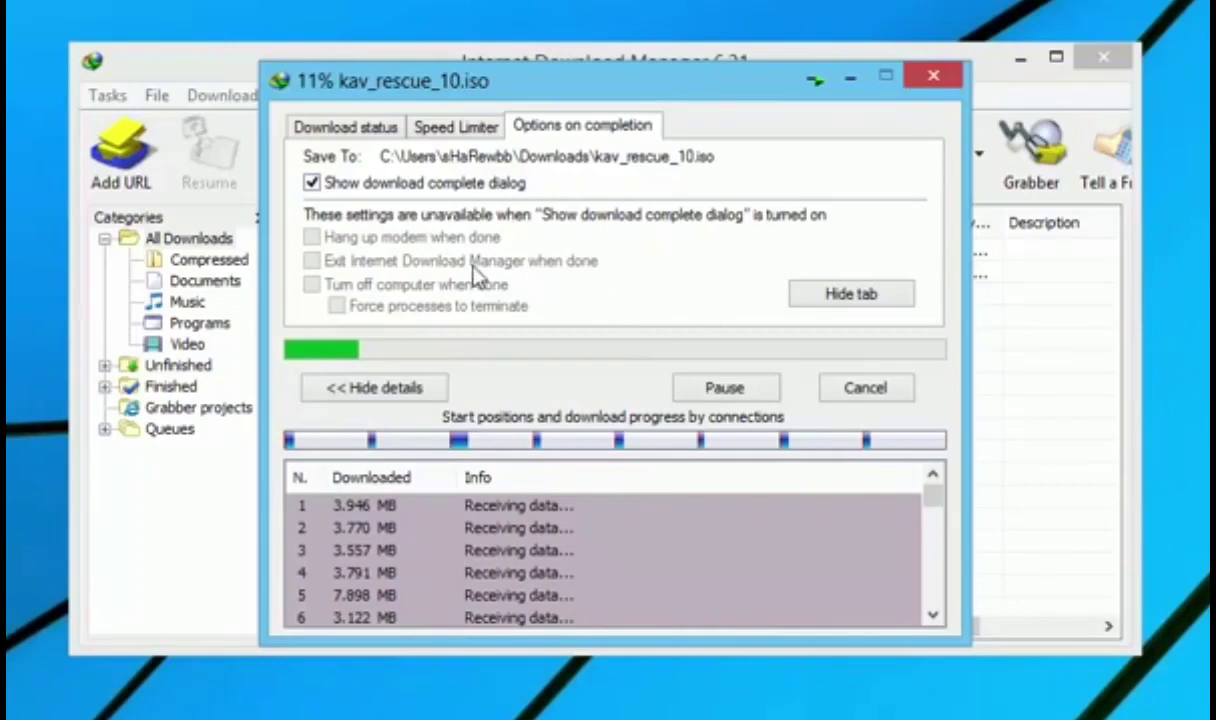
click(452, 128)
click(346, 128)
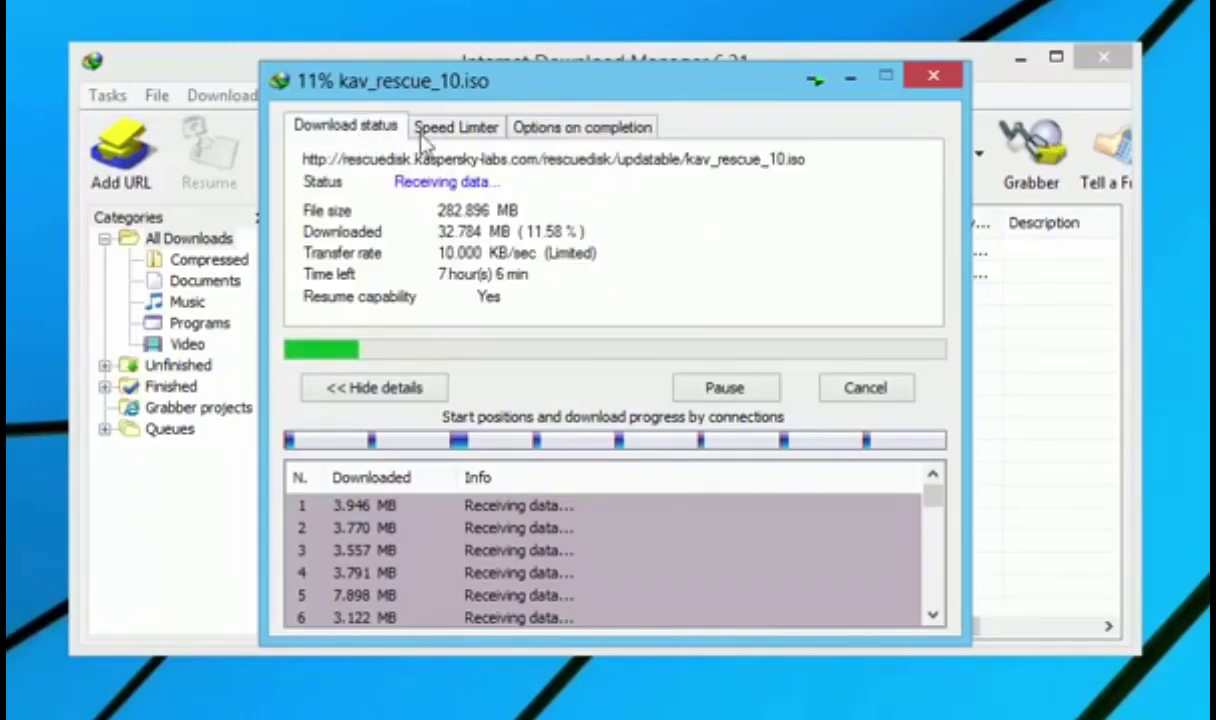
click(457, 128)
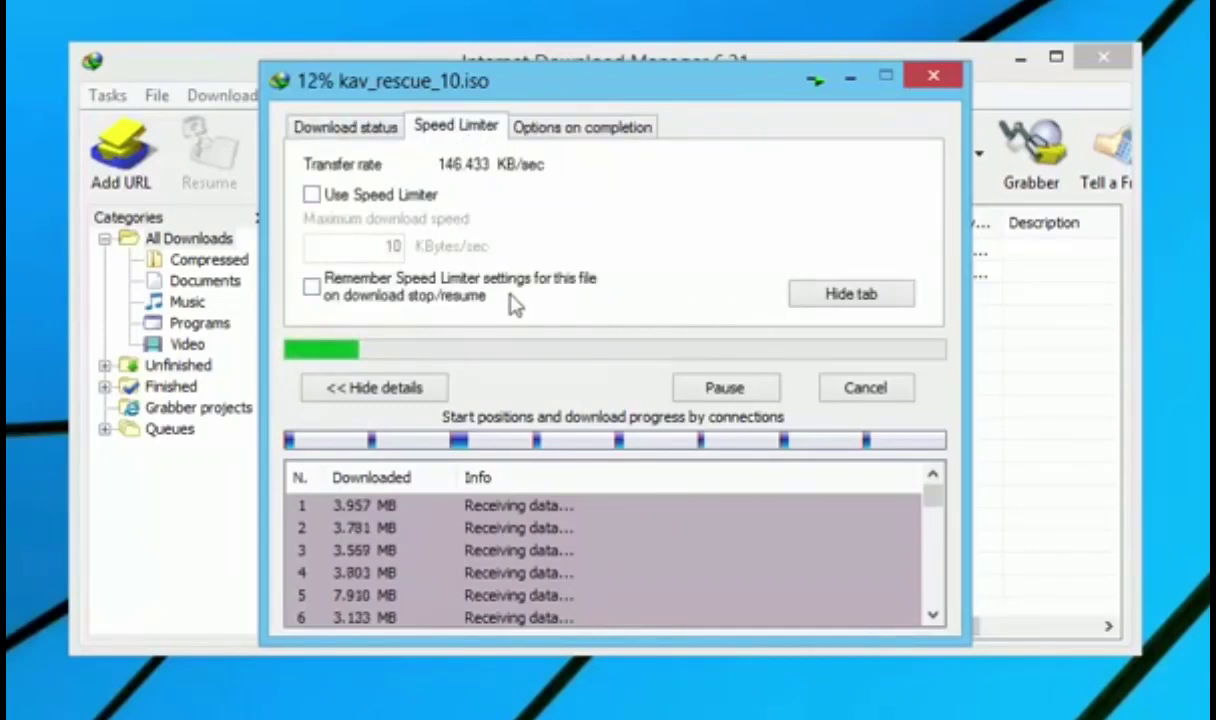
click(366, 128)
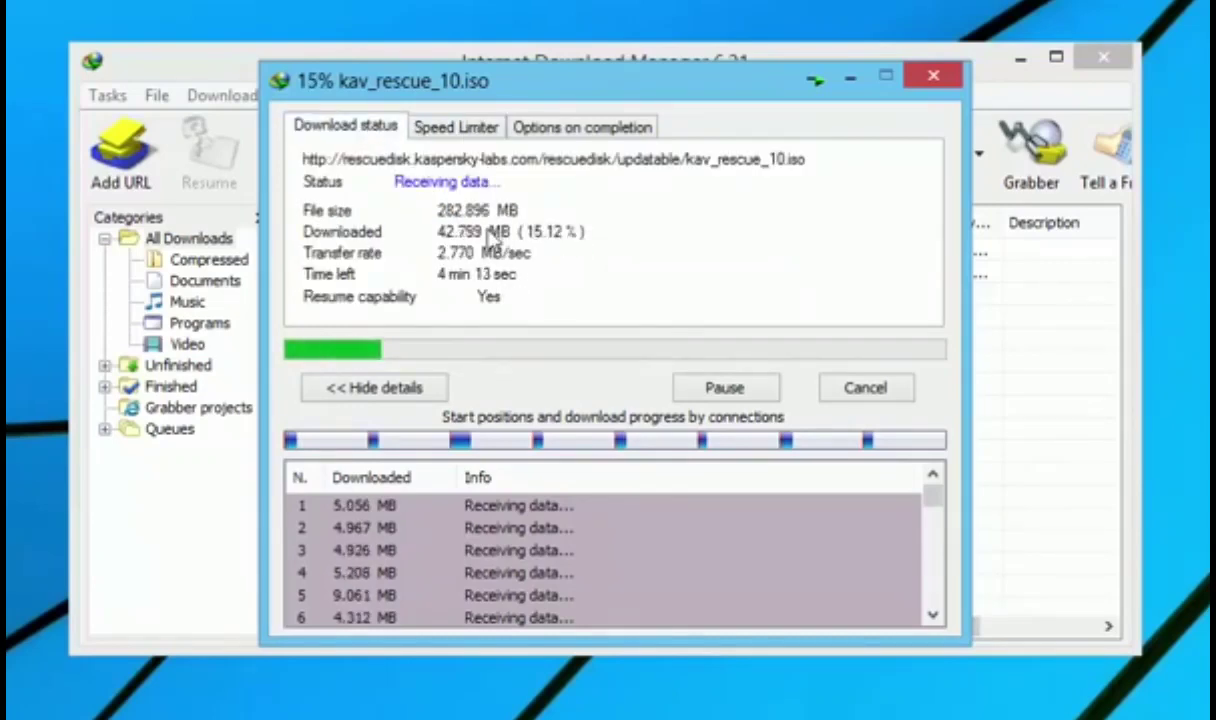
Pause and restart the kav_rescue_10.iso download, and finally cancel it.
click(688, 394)
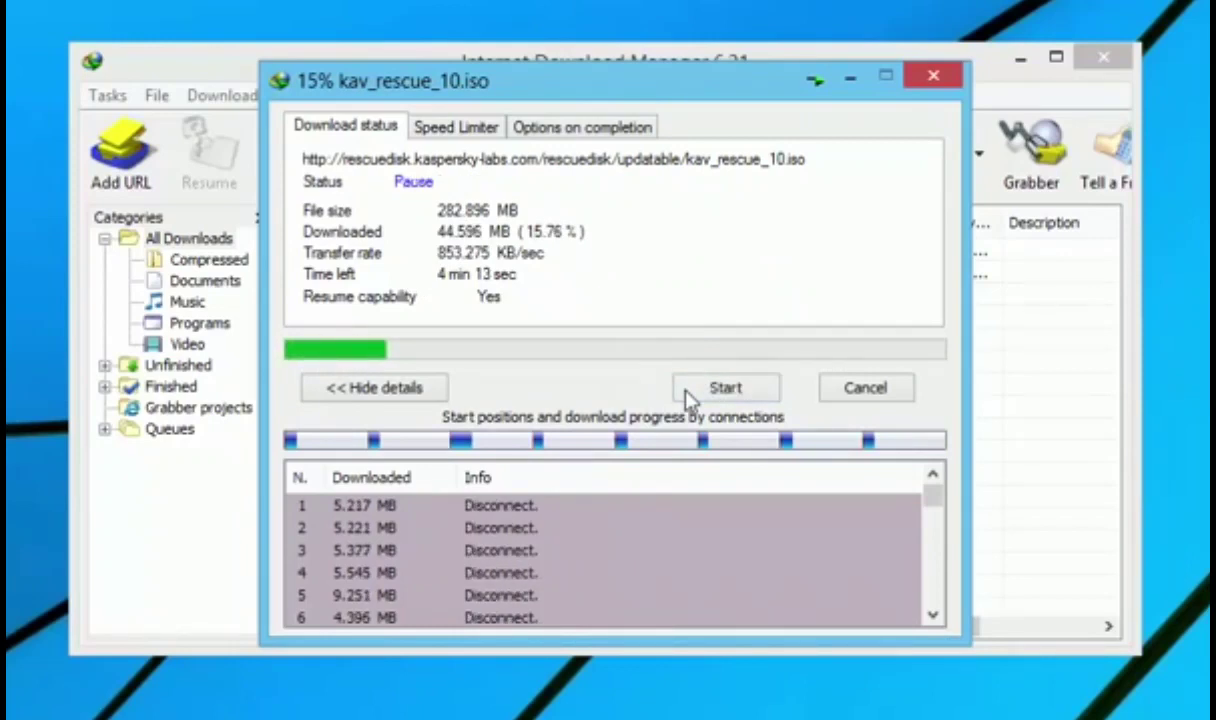
click(688, 394)
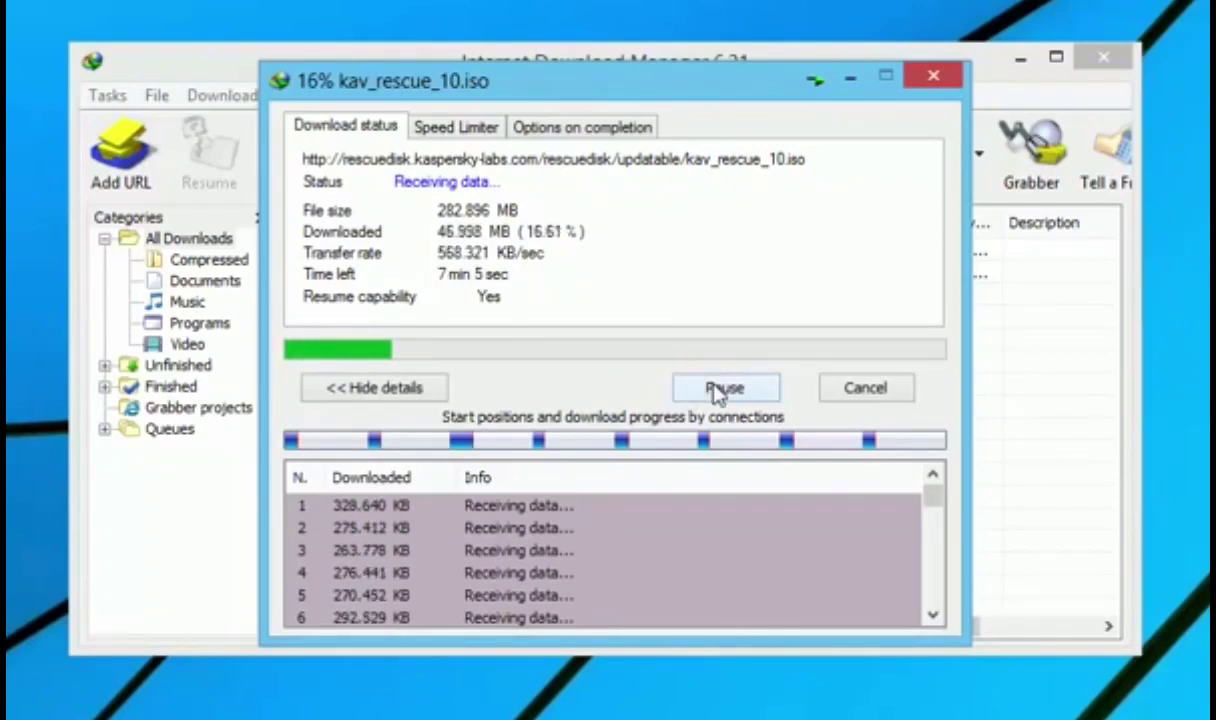
click(426, 130)
click(353, 128)
click(460, 132)
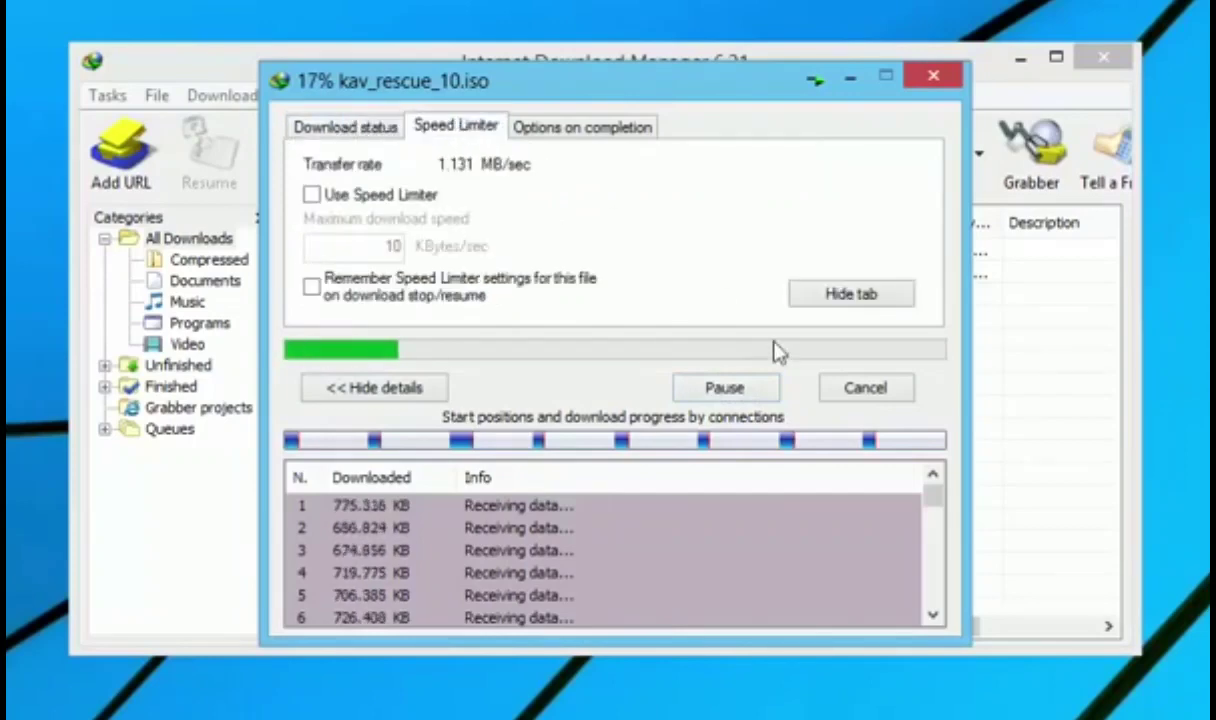
click(838, 393)
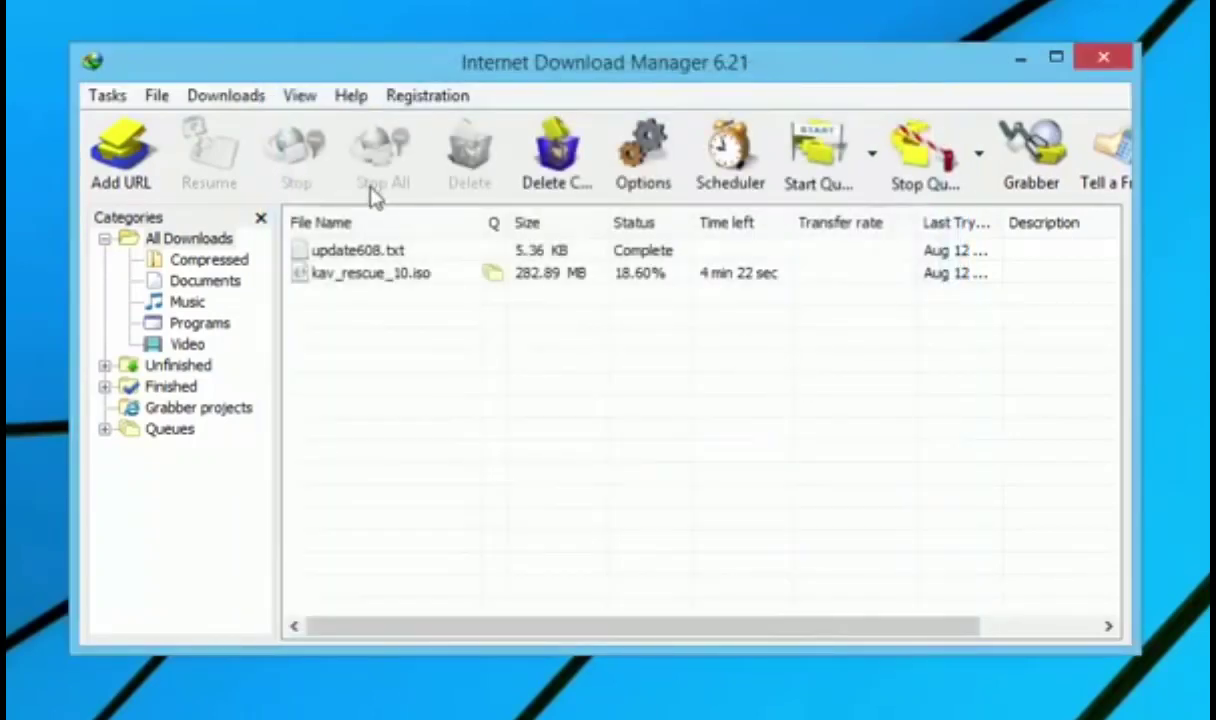
Examine the main download queue's schedule settings and queued files in the Scheduler, and close it.
click(232, 97)
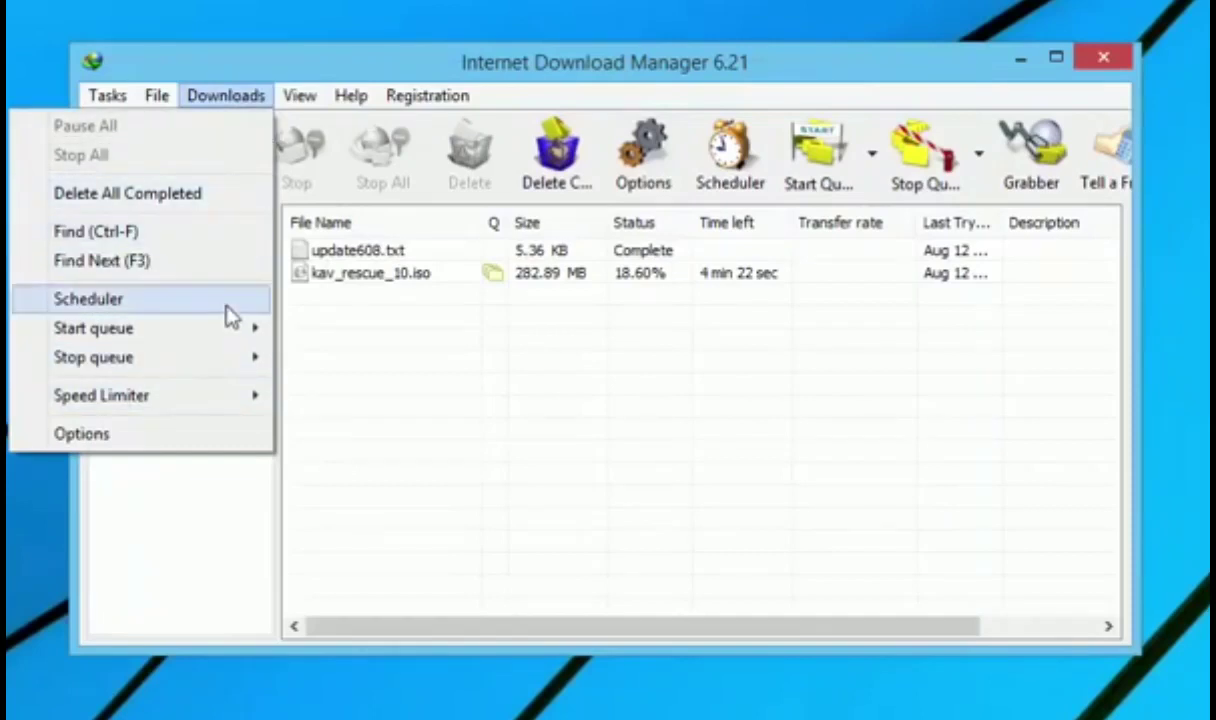
click(88, 299)
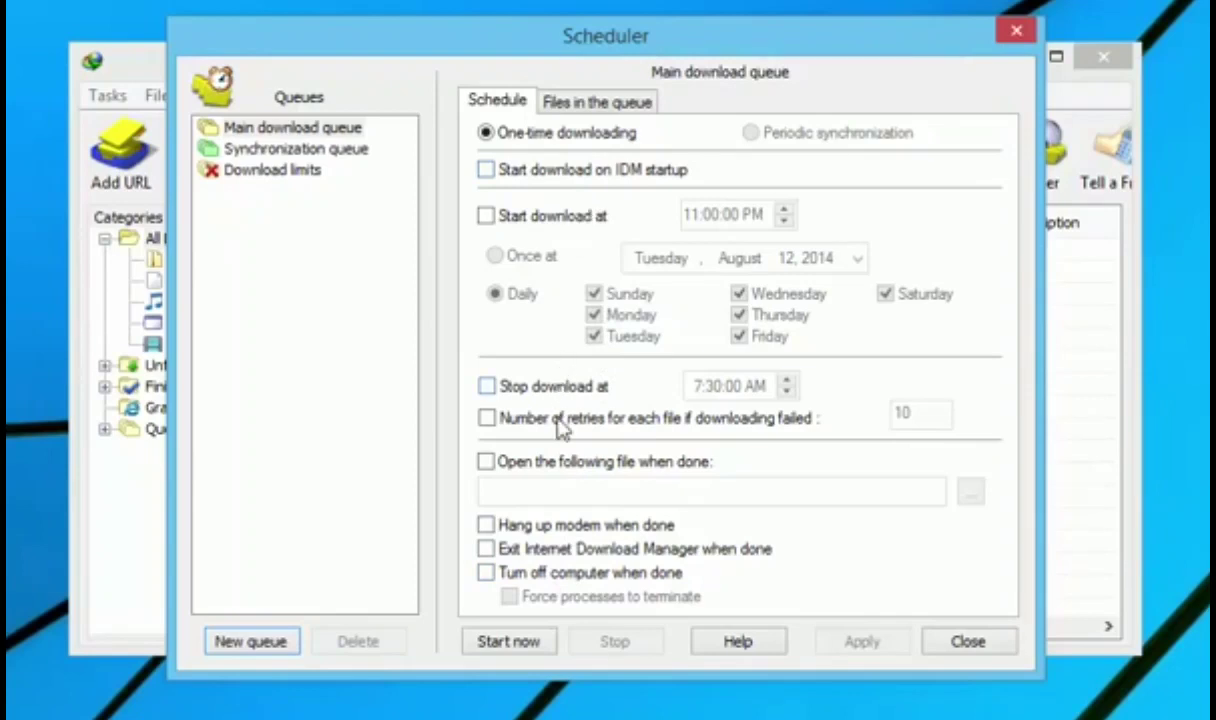
click(566, 103)
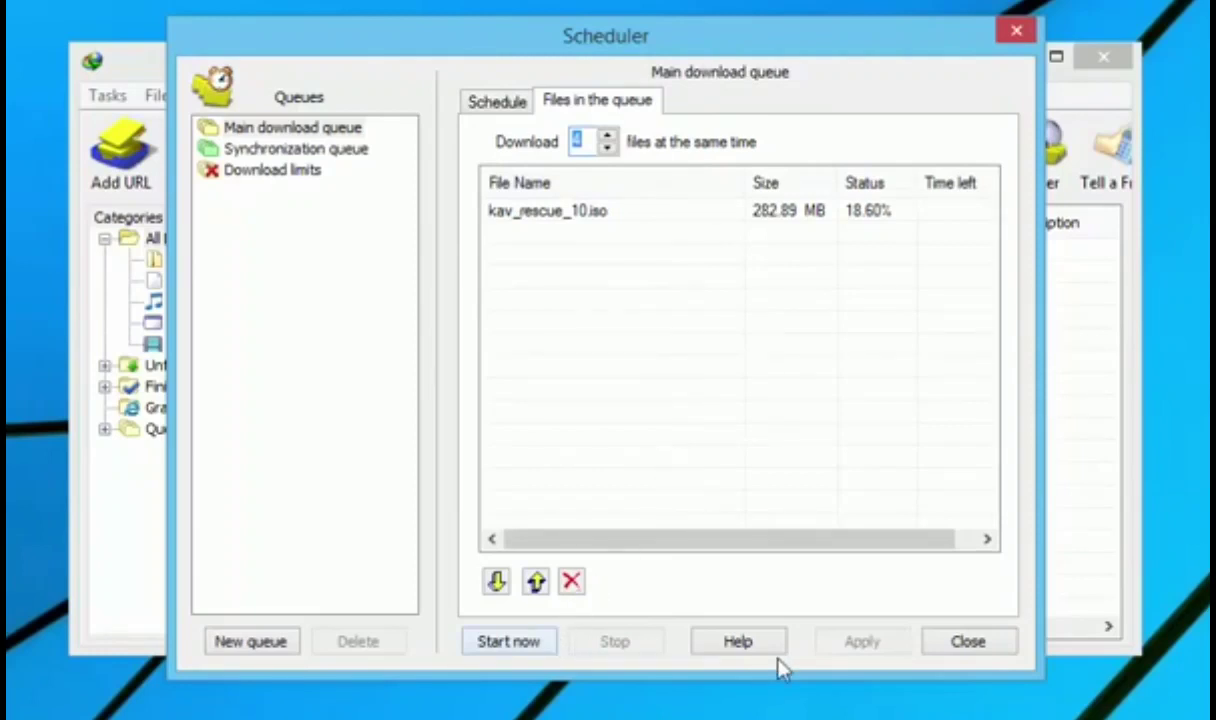
click(948, 641)
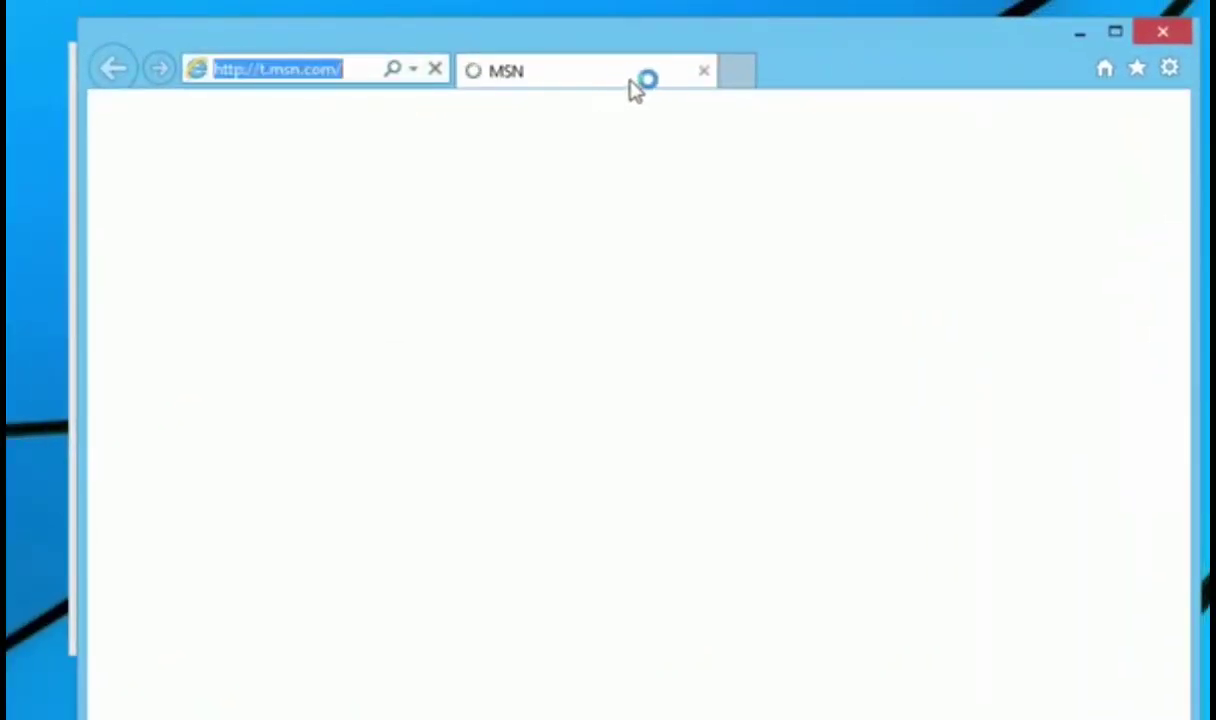
Switch to Internet Explorer, replace the MSN tab with a new one and go to youtube.com.
key(ctrl+t)
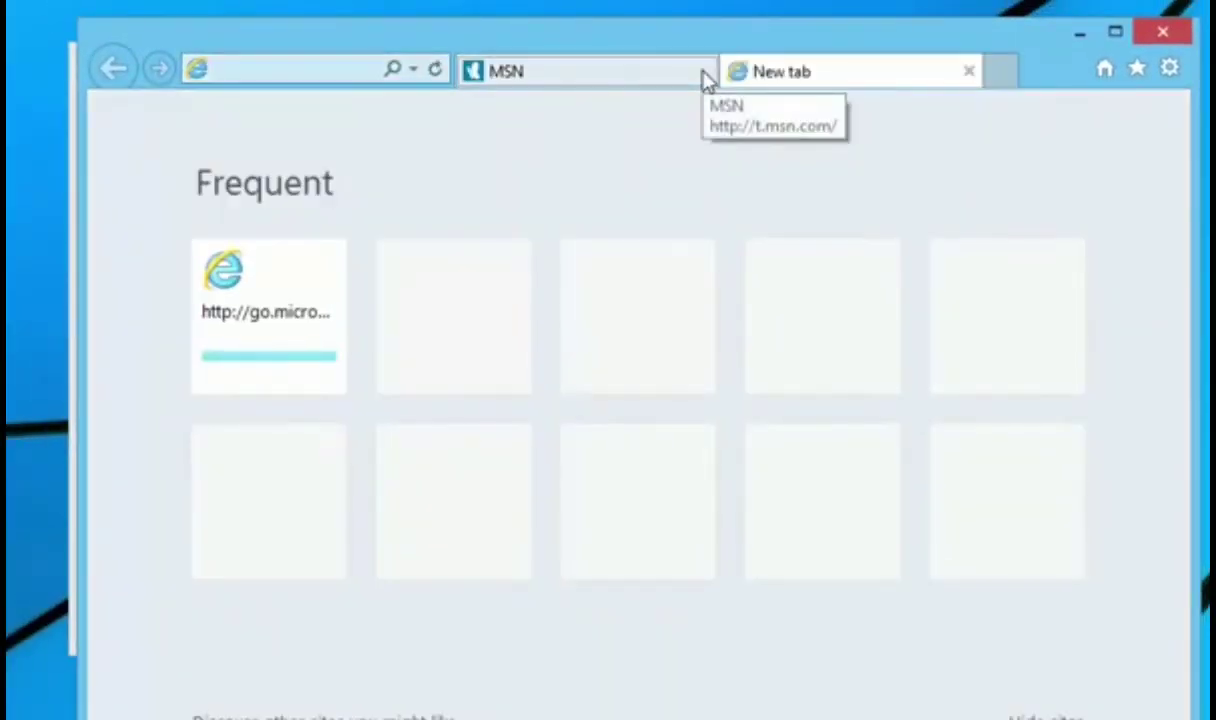
click(697, 77)
key(ctrl+w)
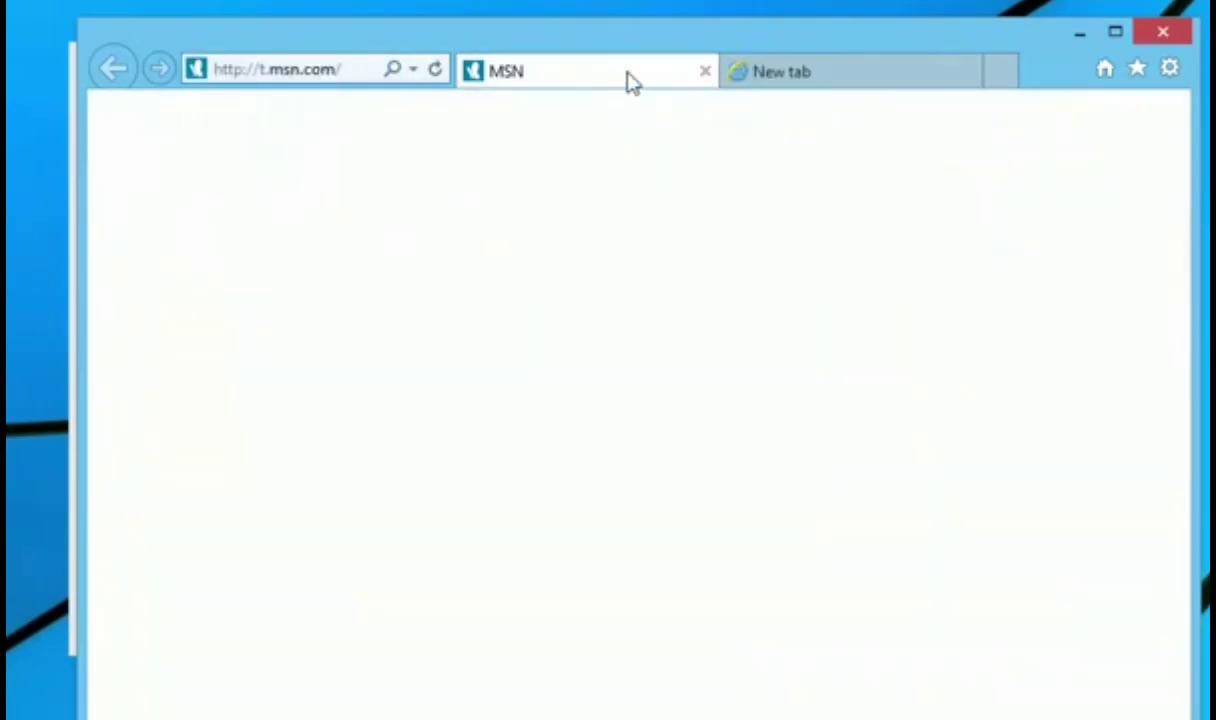
click(283, 67)
text(yo)
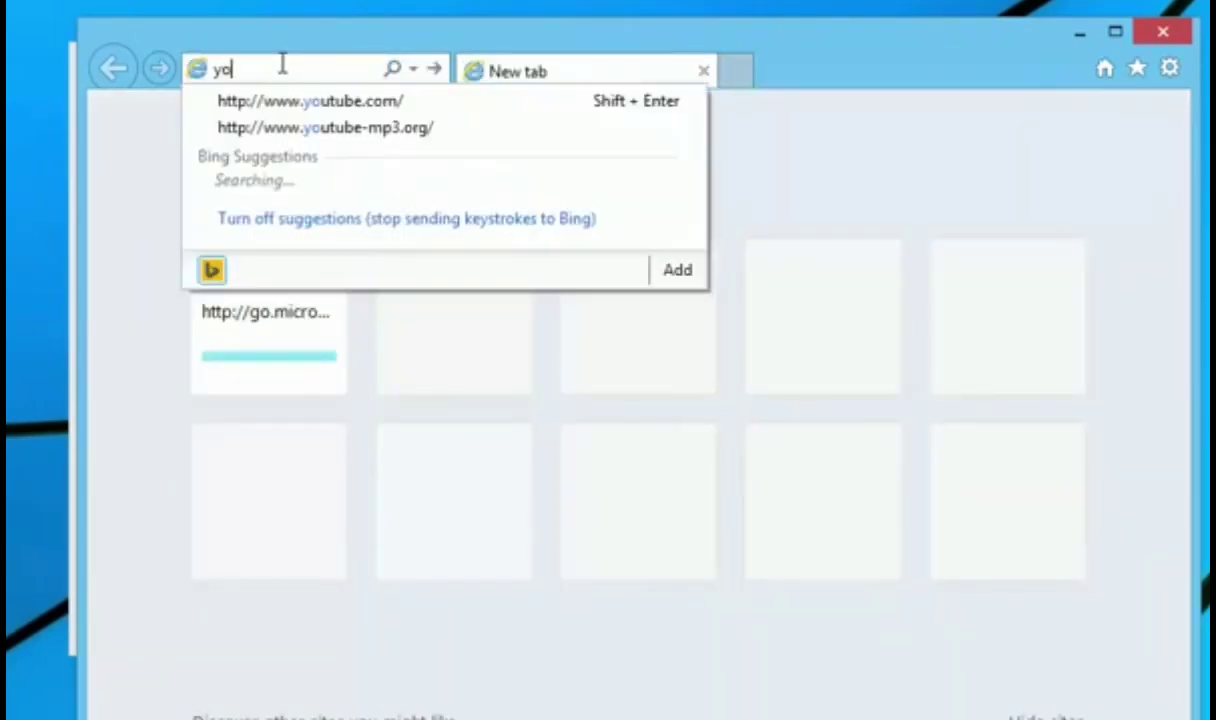
text(utube.com)
key(Return)
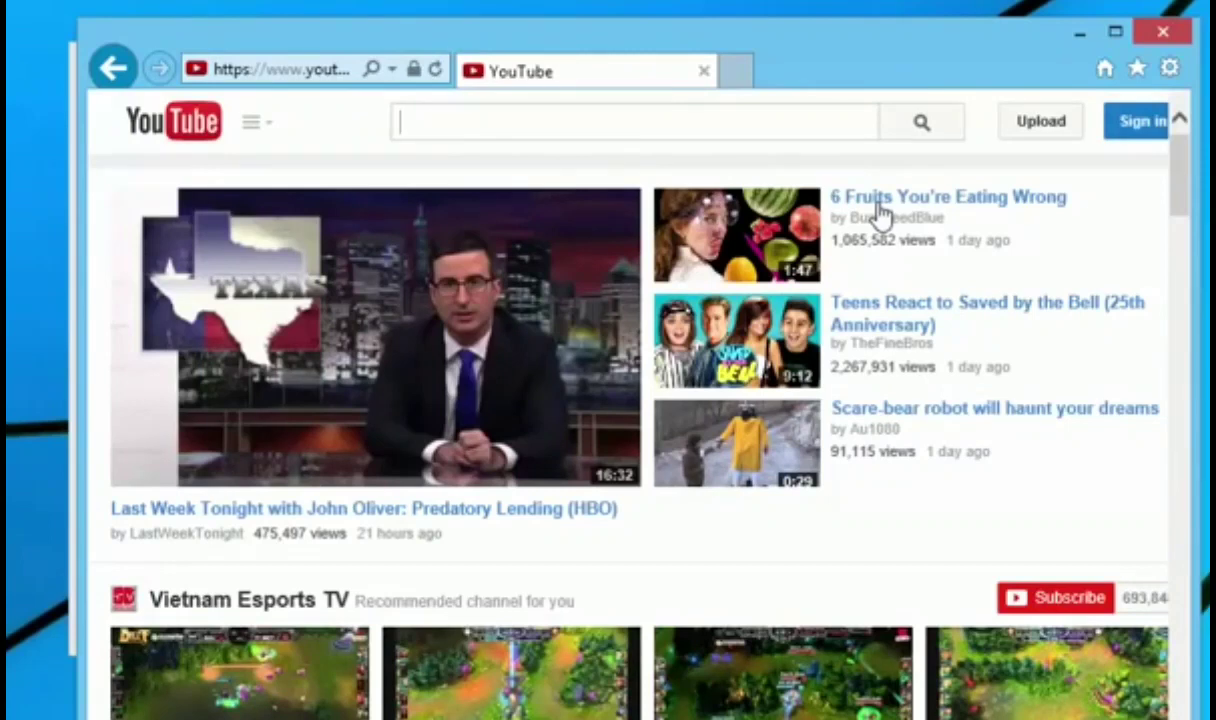
Open the video "6 Fruits You're Eating Wrong" and download it with IDM as an MP4 file in 720p HD.
click(909, 205)
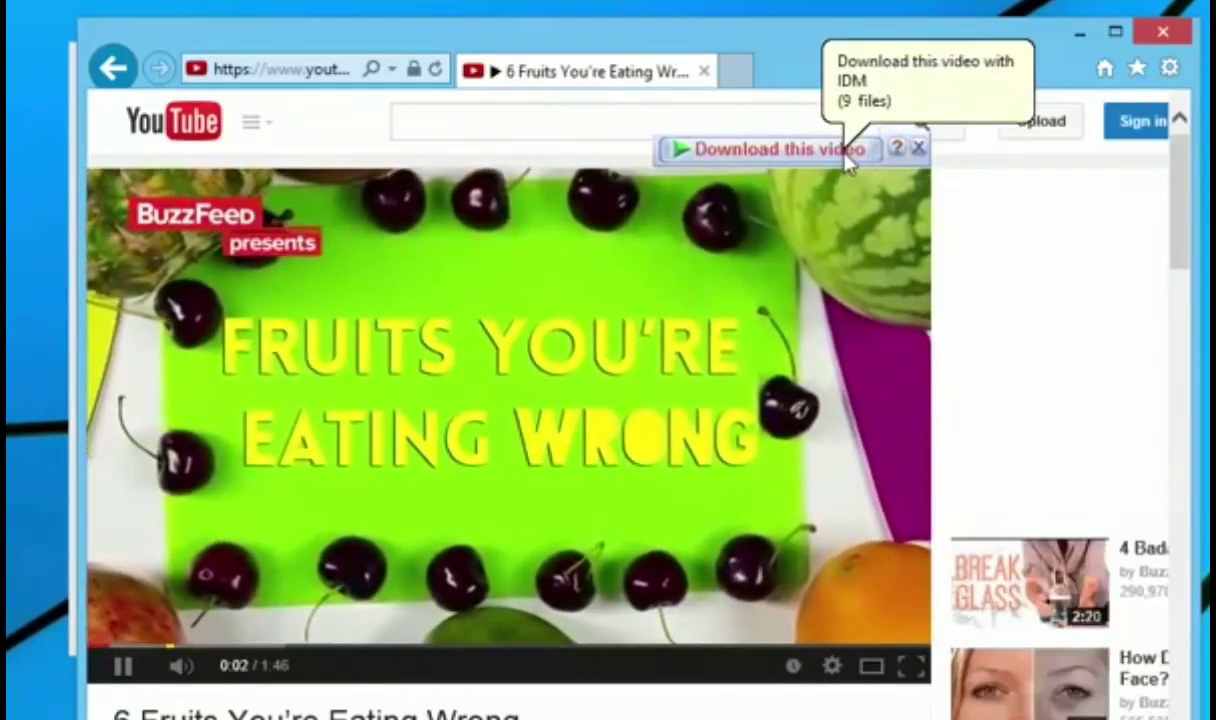
click(845, 156)
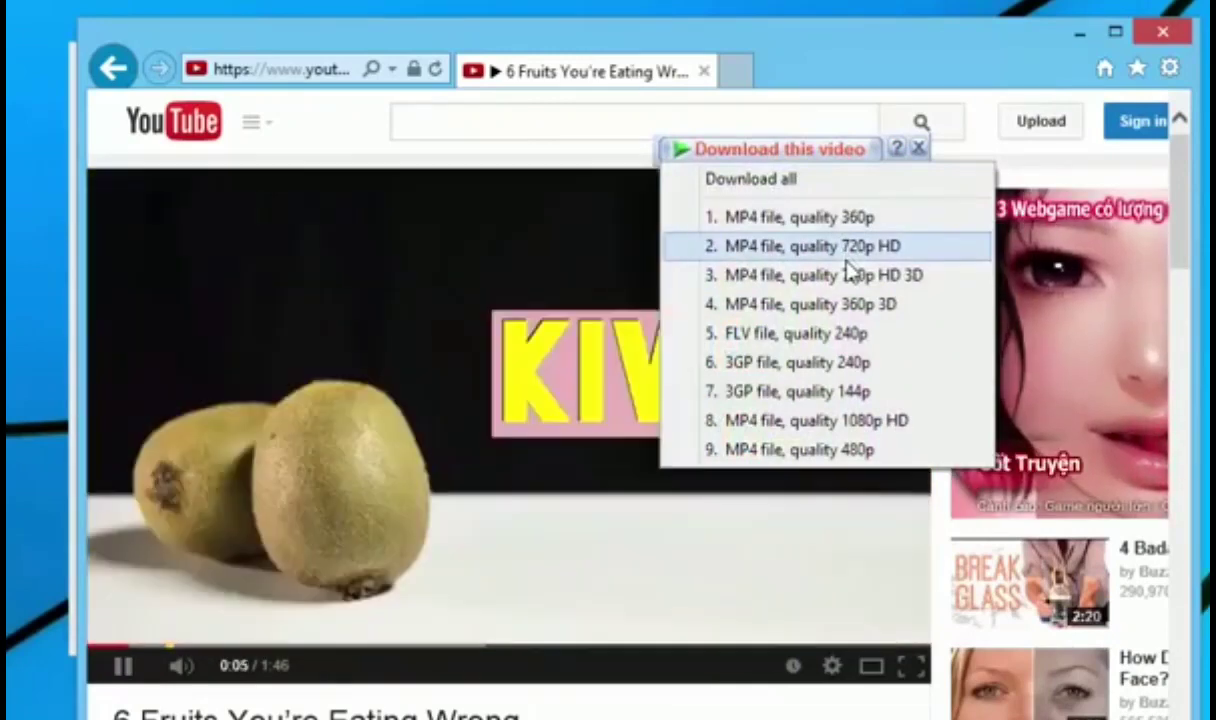
click(850, 246)
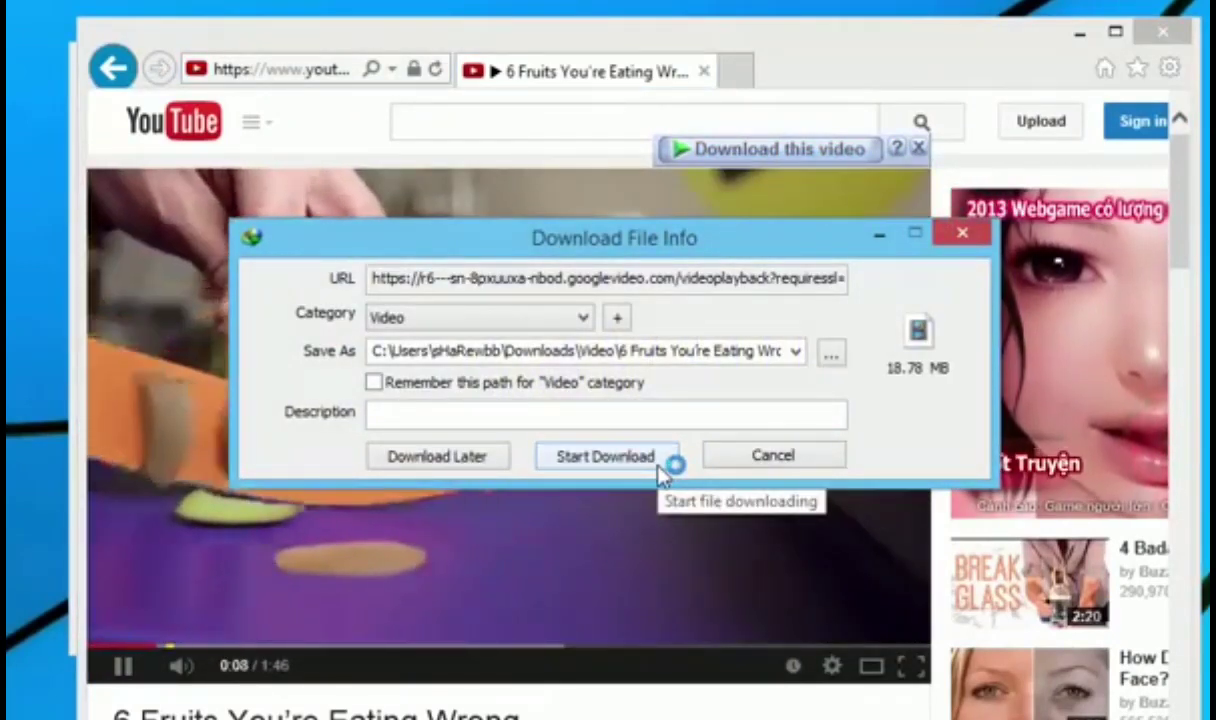
click(658, 469)
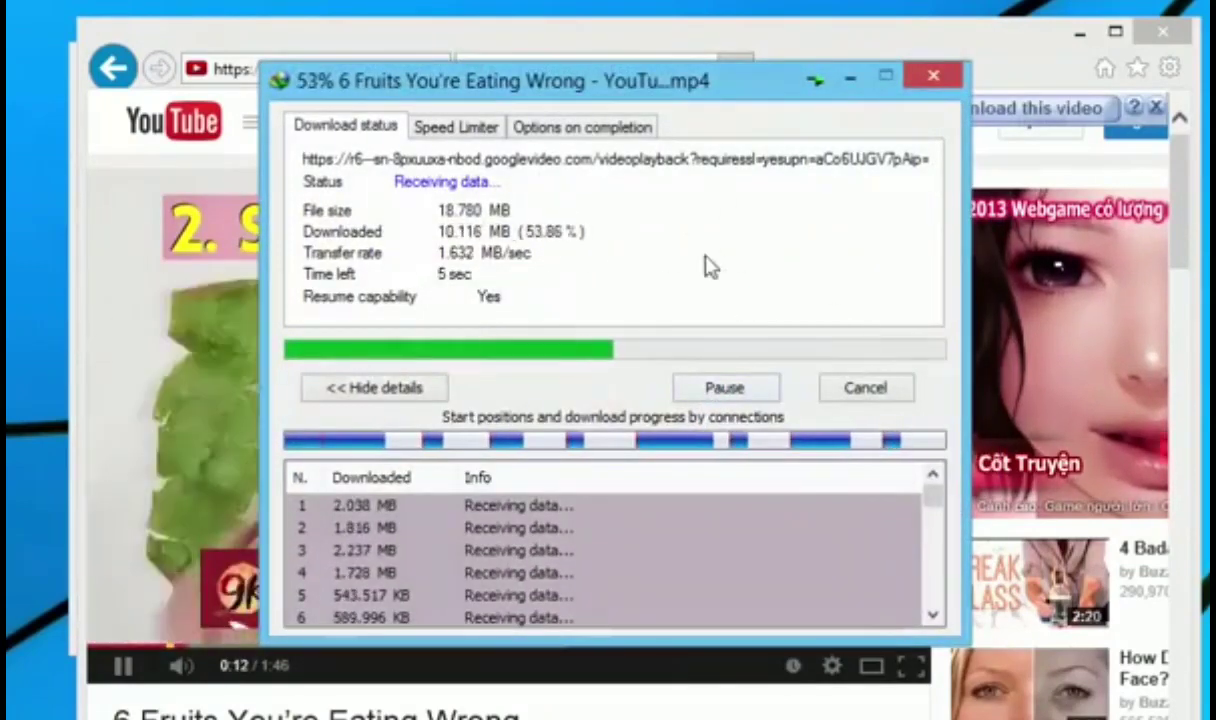
click(815, 79)
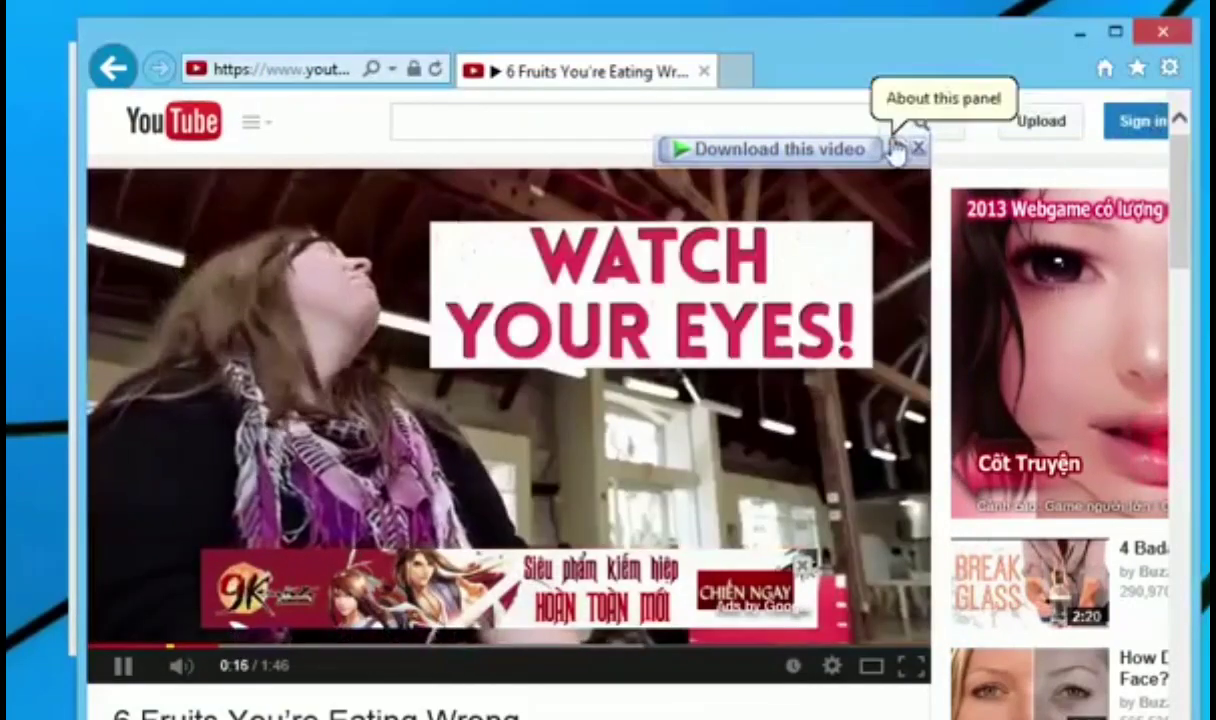
Turn off the Download complete dialog for future downloads and close the one for the finished 720p video.
click(810, 160)
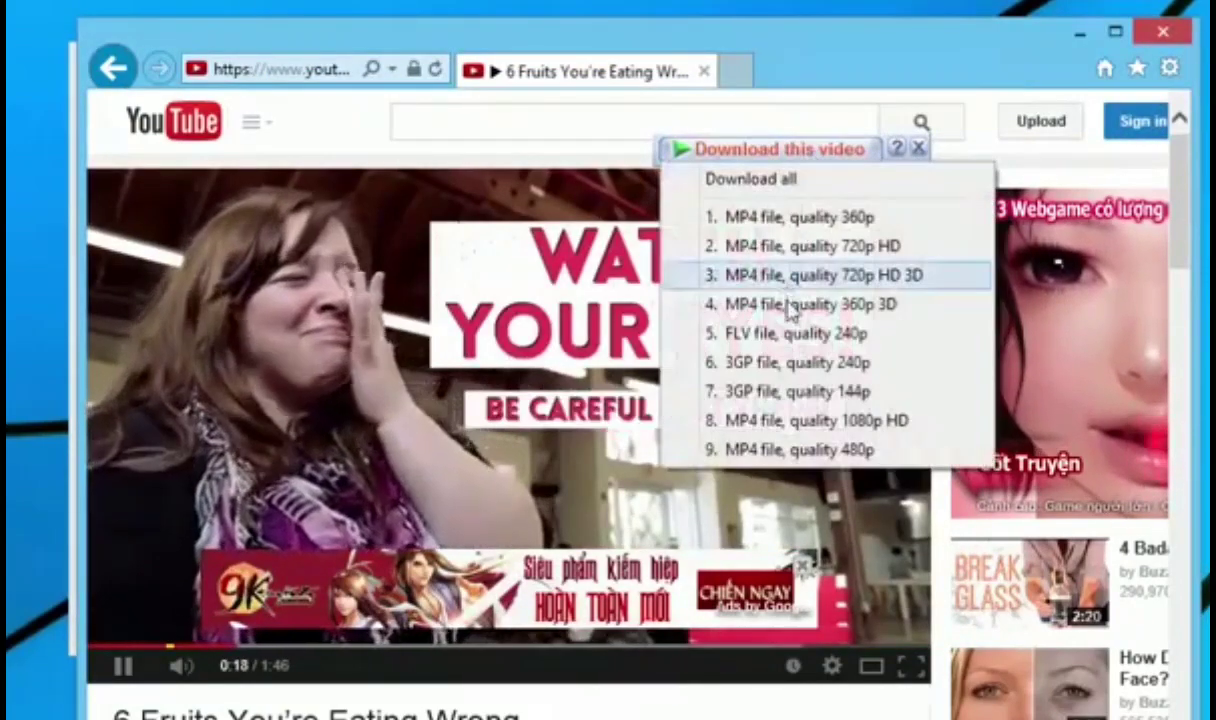
click(786, 300)
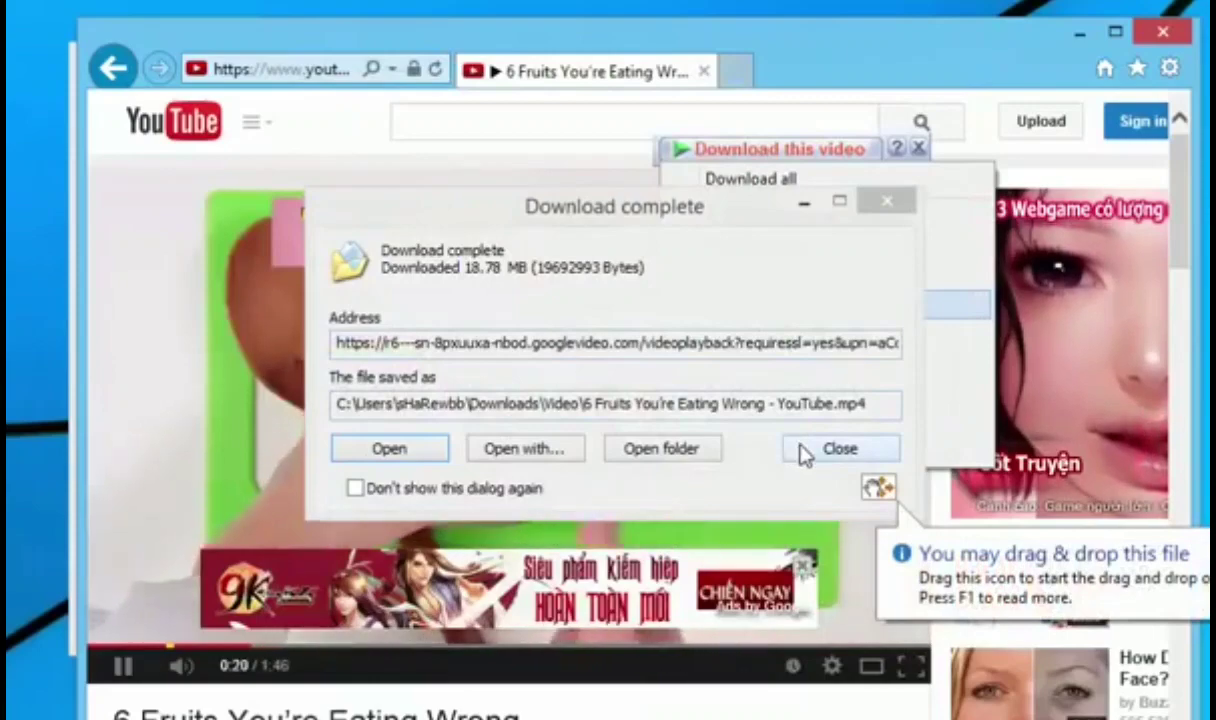
click(478, 490)
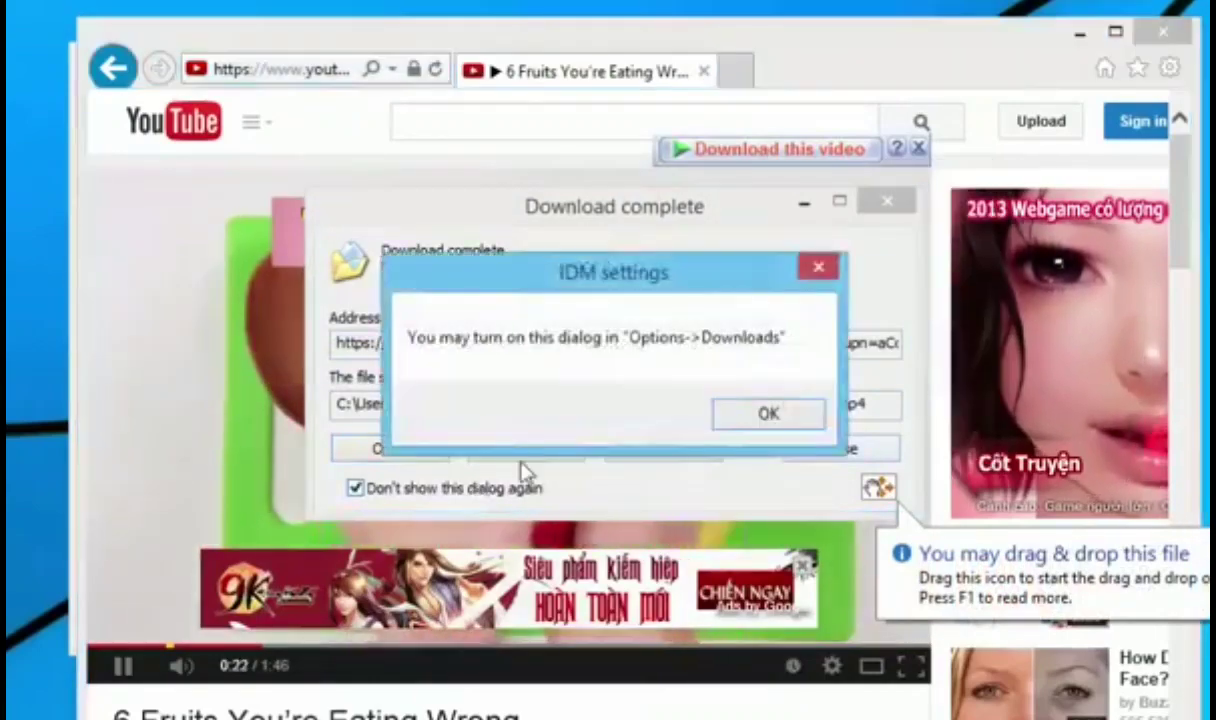
click(745, 418)
click(835, 448)
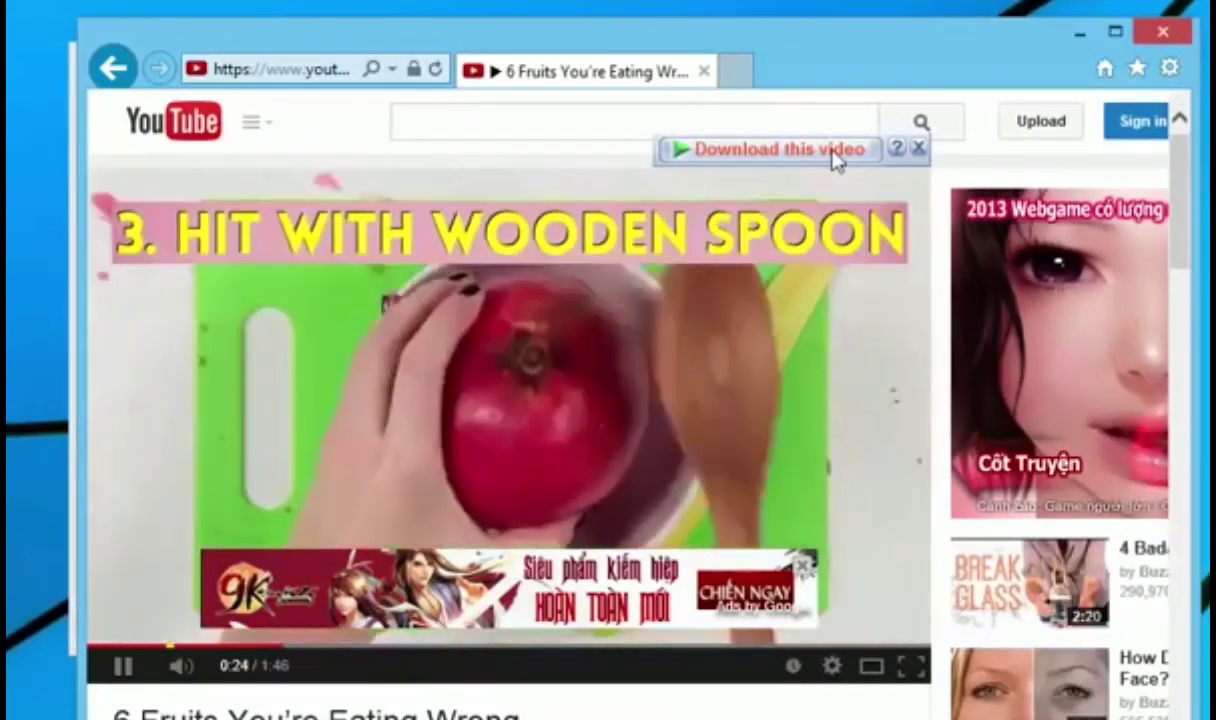
Download the same video again as an MP4 file in 1080p HD and return to the IDM download list.
click(832, 153)
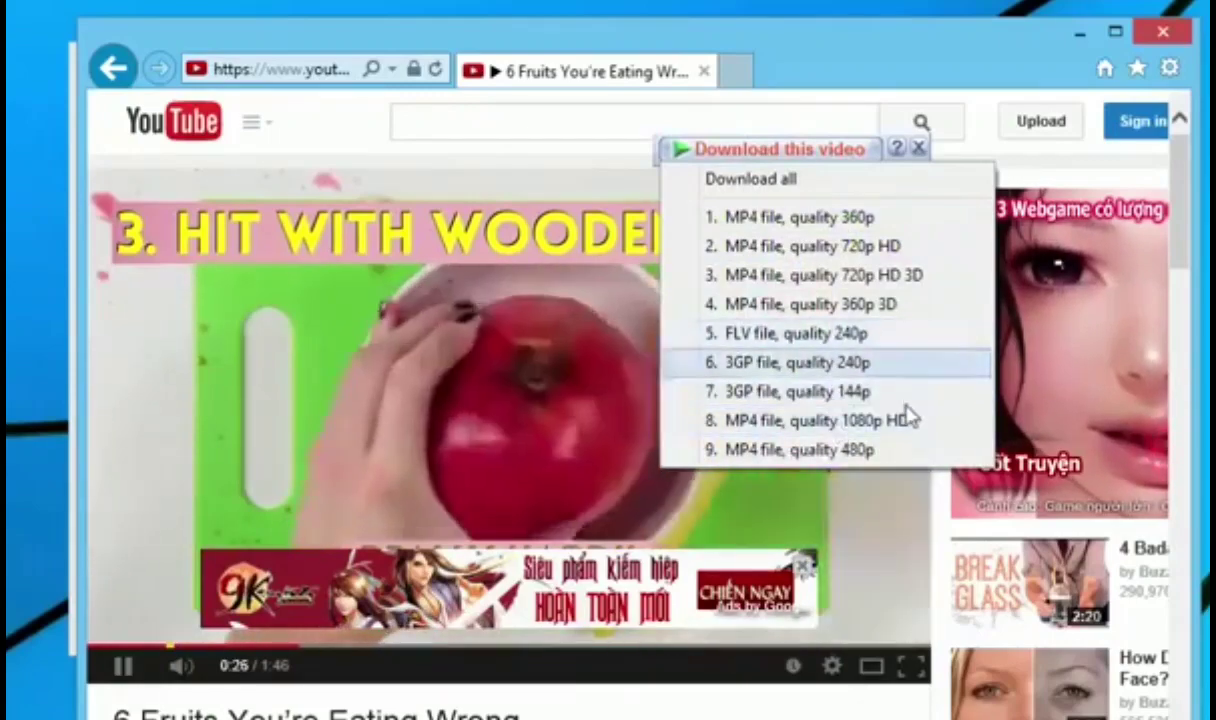
click(908, 420)
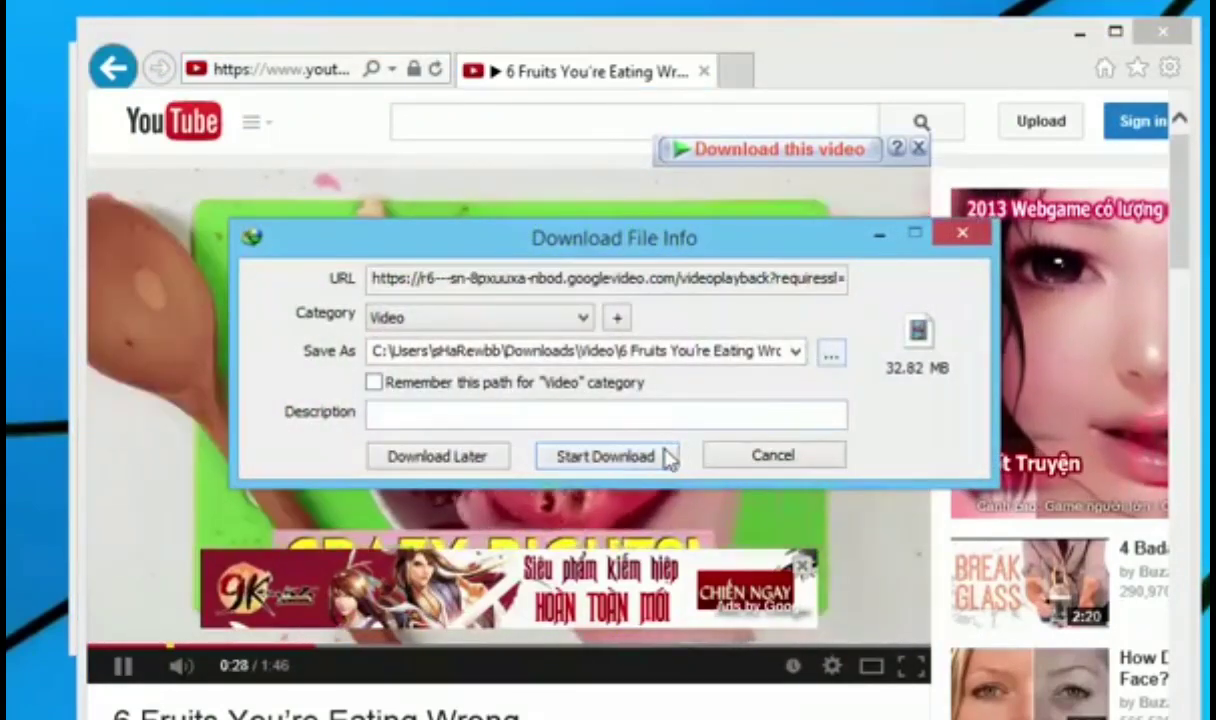
click(668, 457)
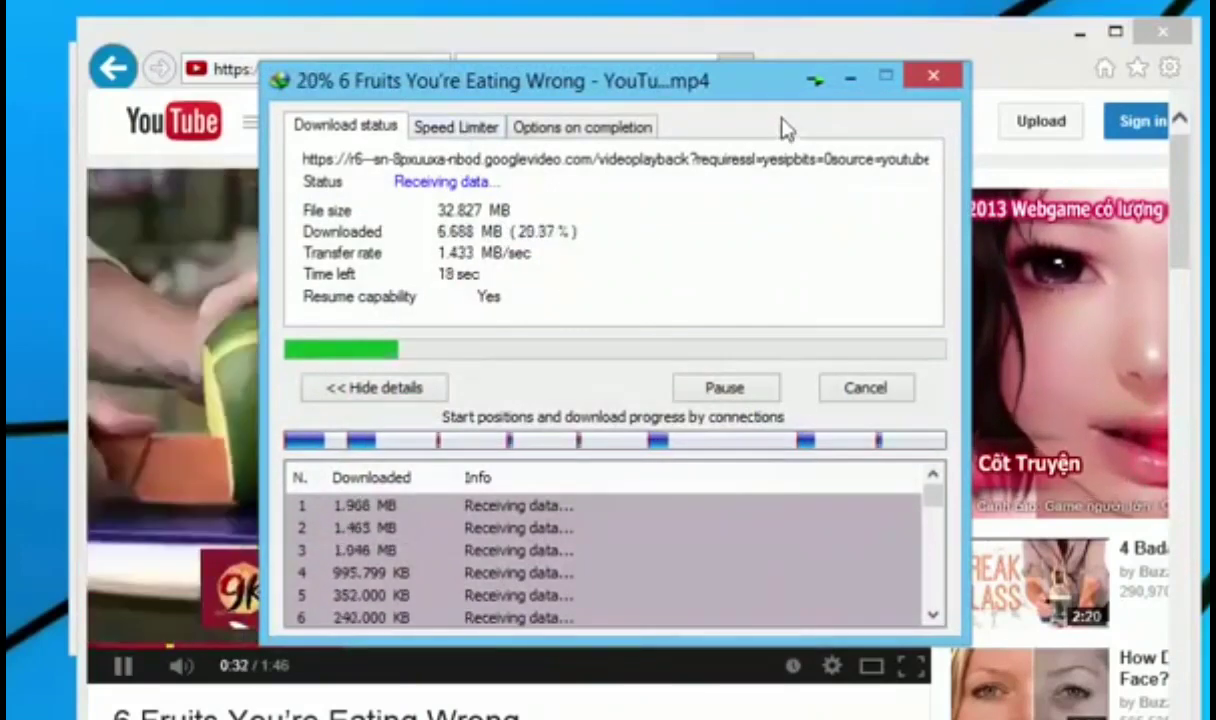
click(889, 82)
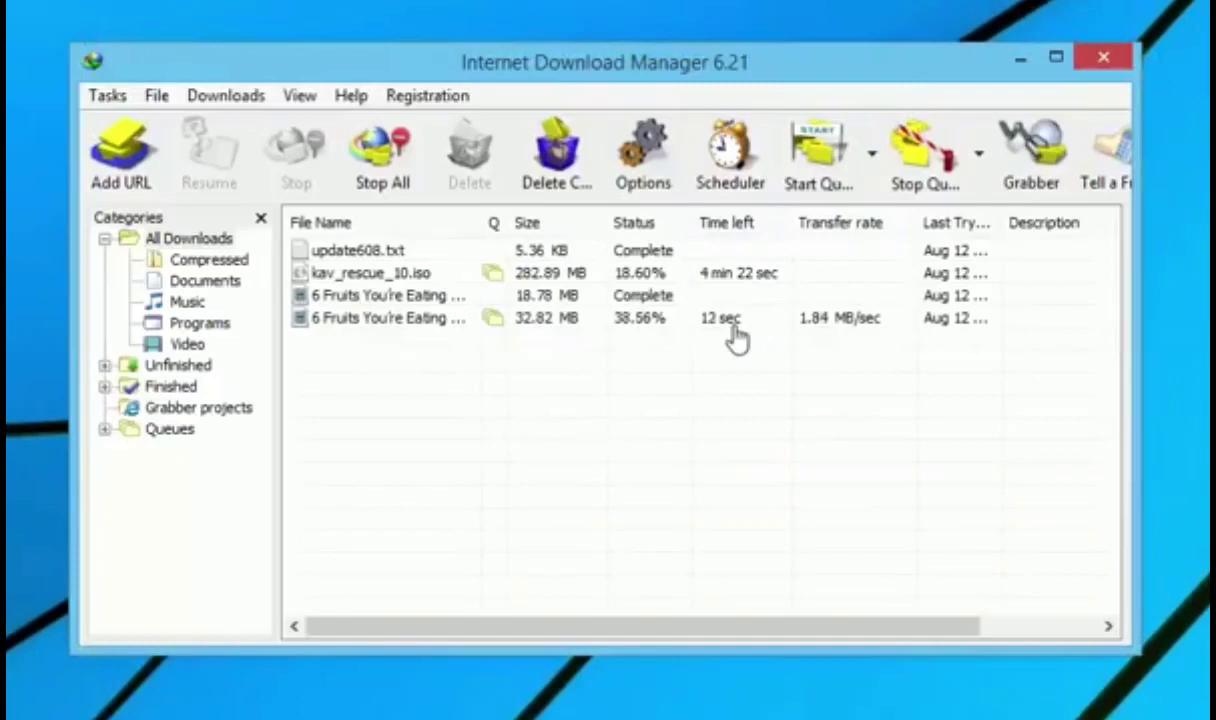
click(732, 320)
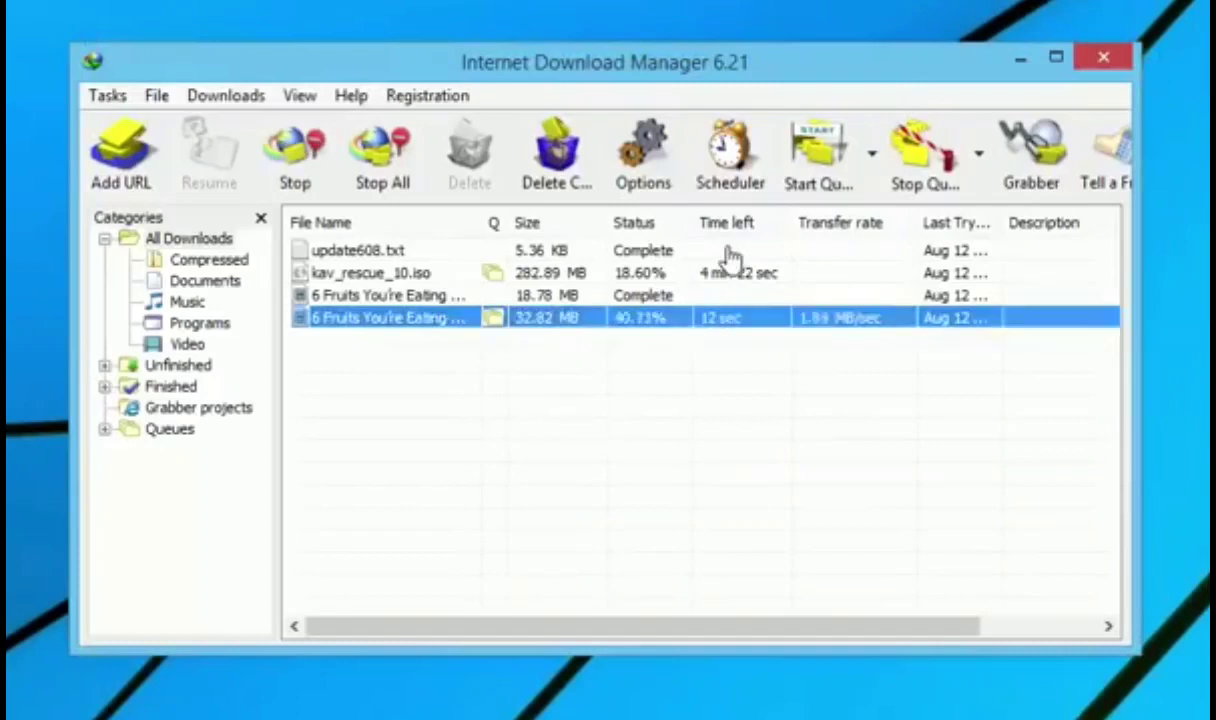
click(727, 252)
click(726, 273)
click(722, 296)
click(718, 320)
click(708, 380)
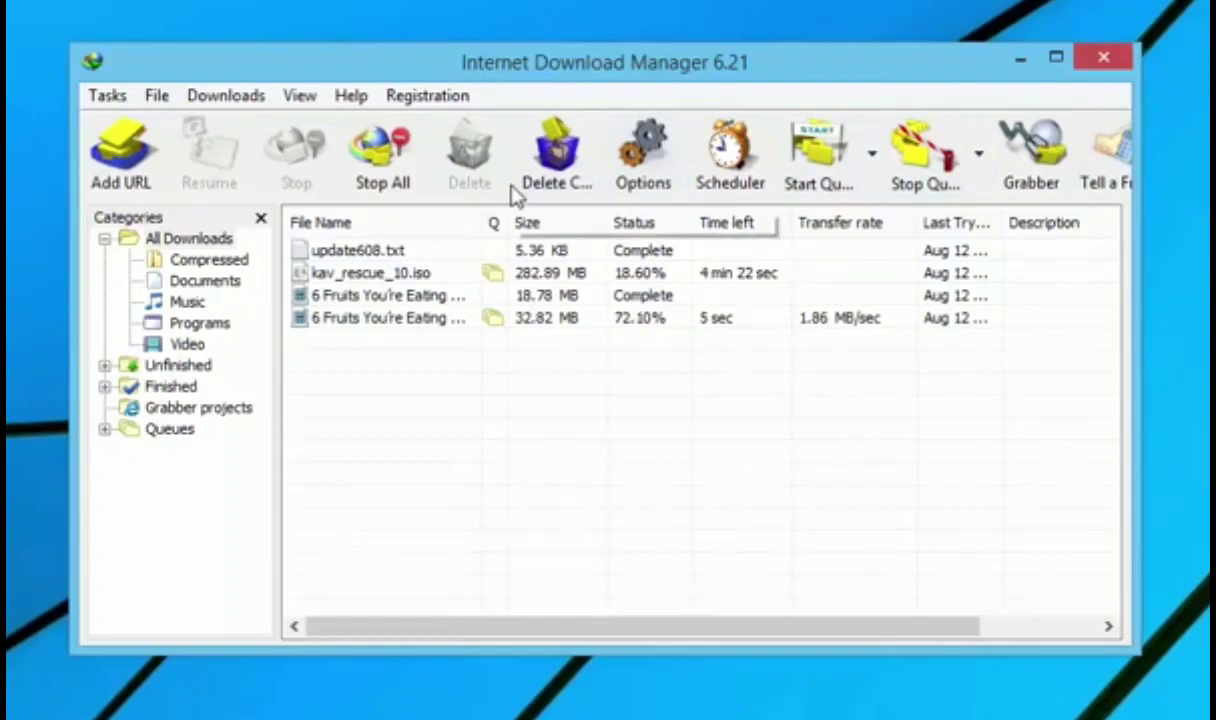
Stop the running 1080p "6 Fruits You're Eating Wrong" download from the download list.
click(630, 320)
right_click(632, 320)
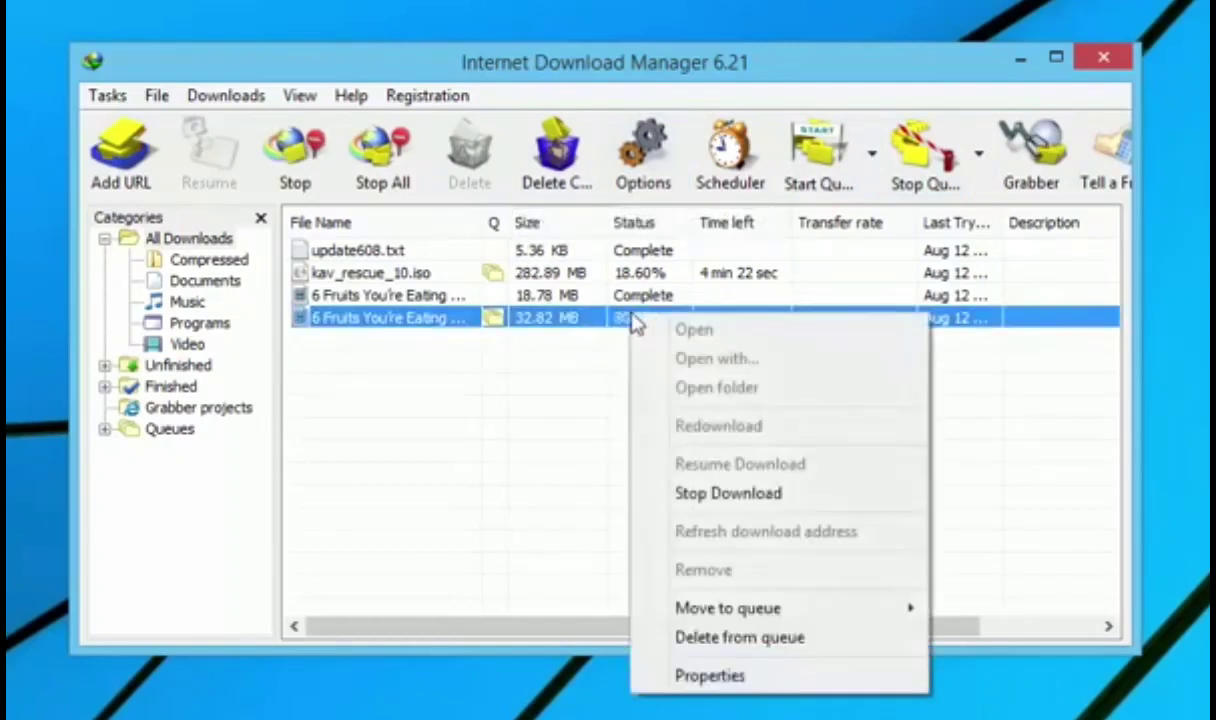
click(716, 495)
Remove the incomplete 1080p "6 Fruits You're Eating Wrong" download from the list and confirm the deletion.
click(572, 322)
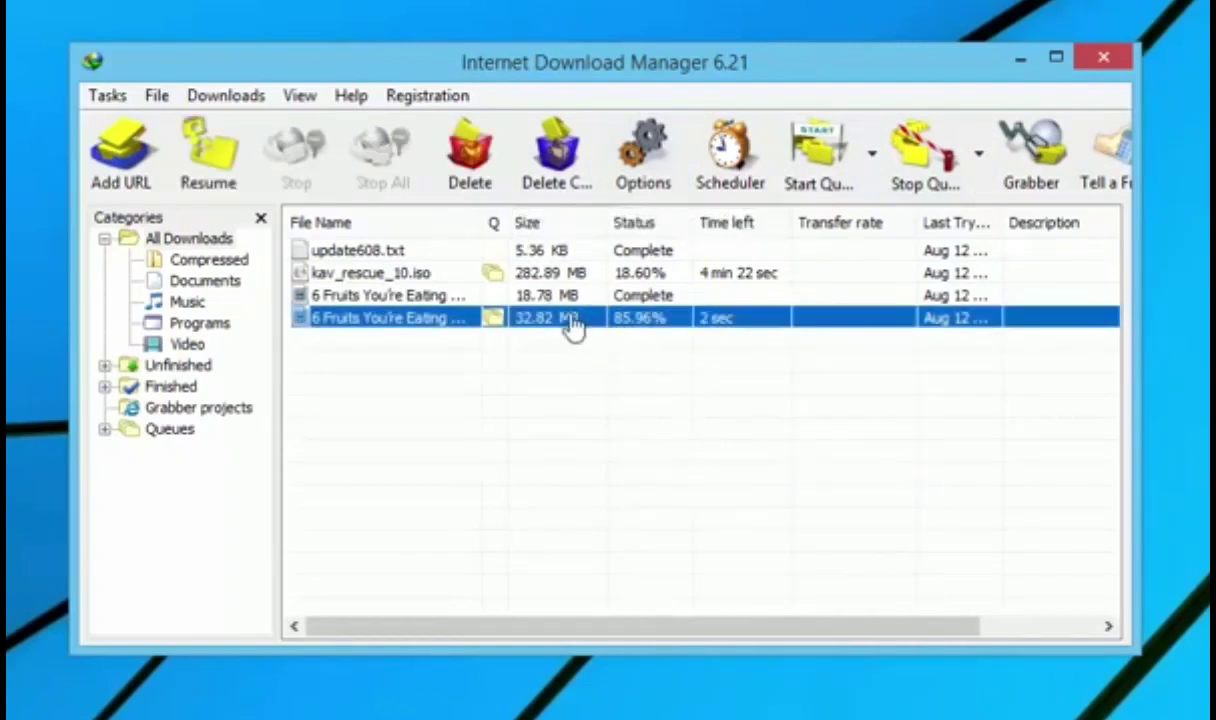
right_click(500, 325)
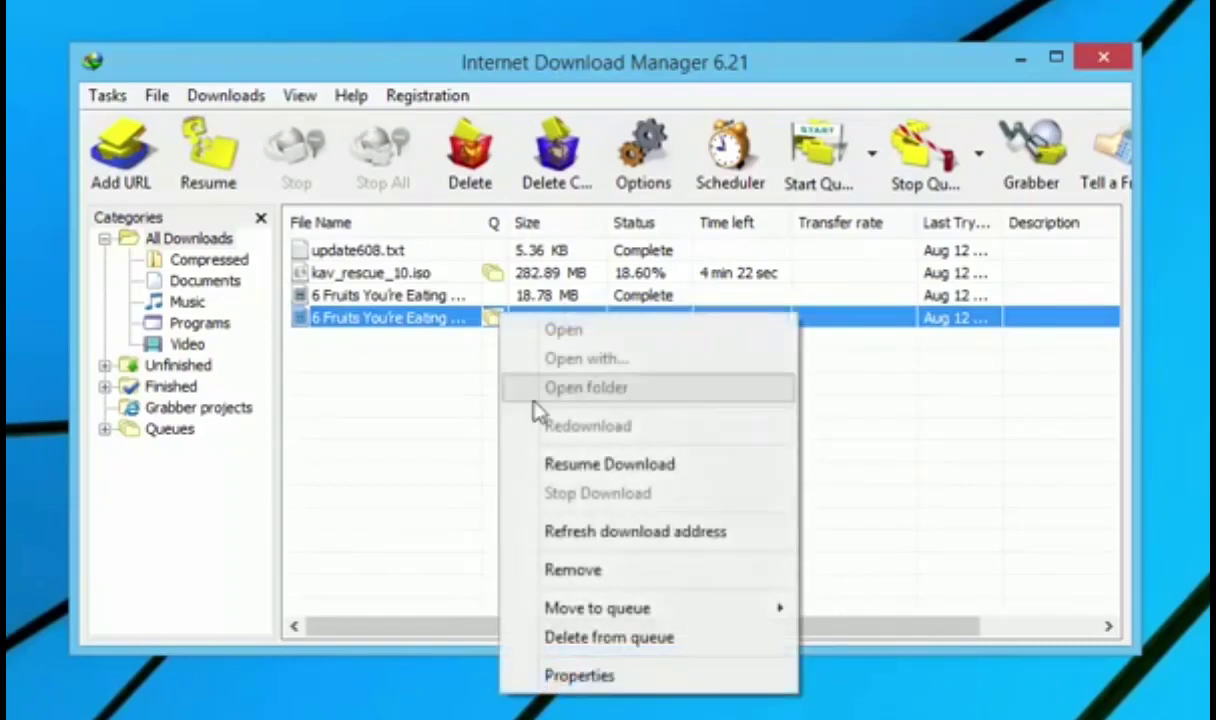
click(600, 568)
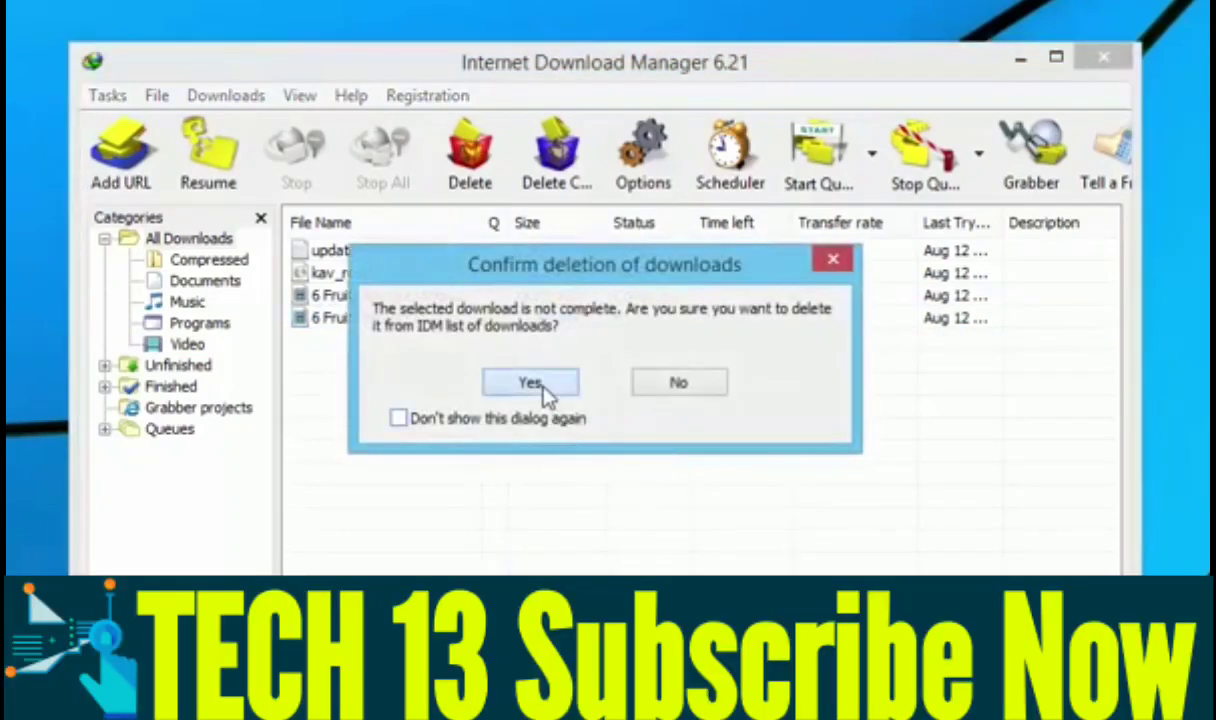
click(545, 390)
Remove the completed 720p "6 Fruits You're Eating Wrong" download from the list, also deleting its file from the hard disk.
click(476, 300)
right_click(478, 300)
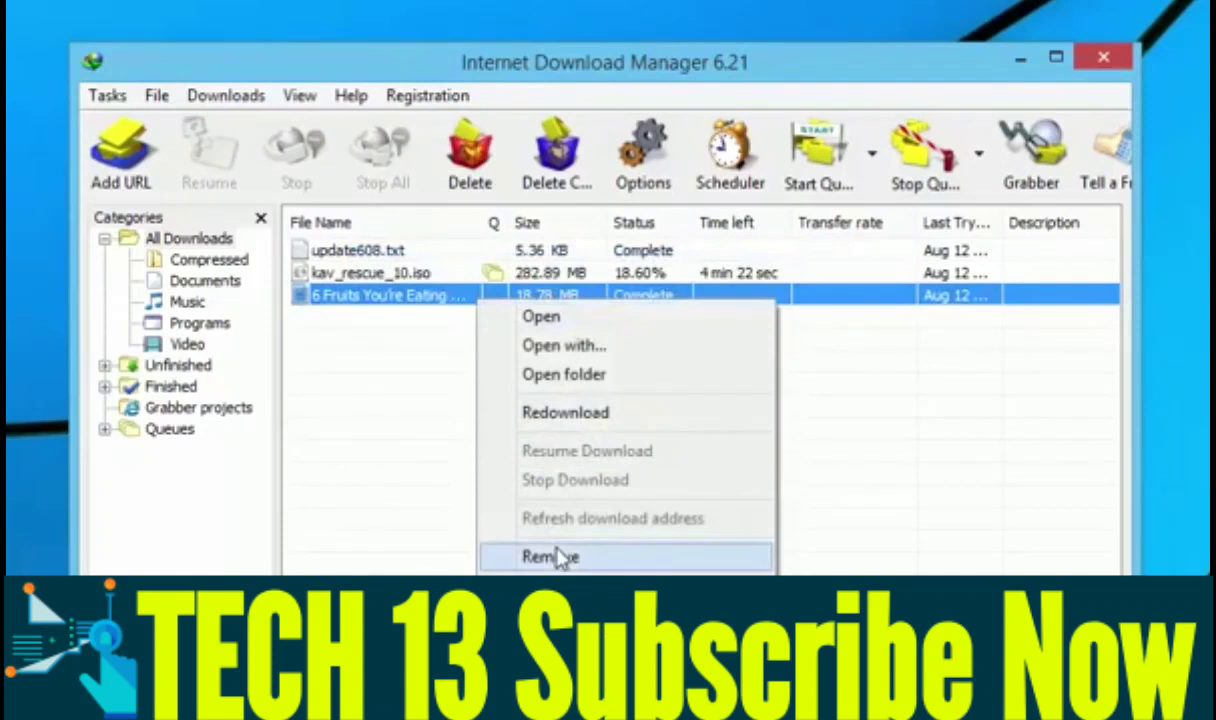
click(560, 558)
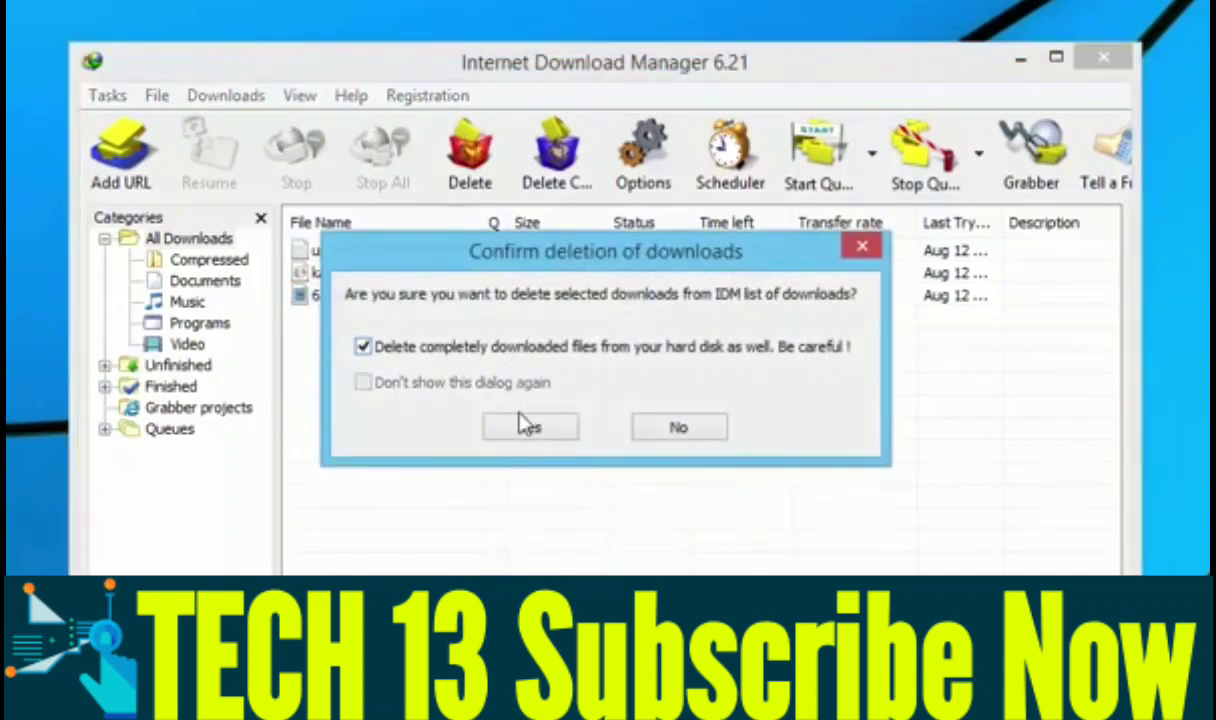
click(532, 428)
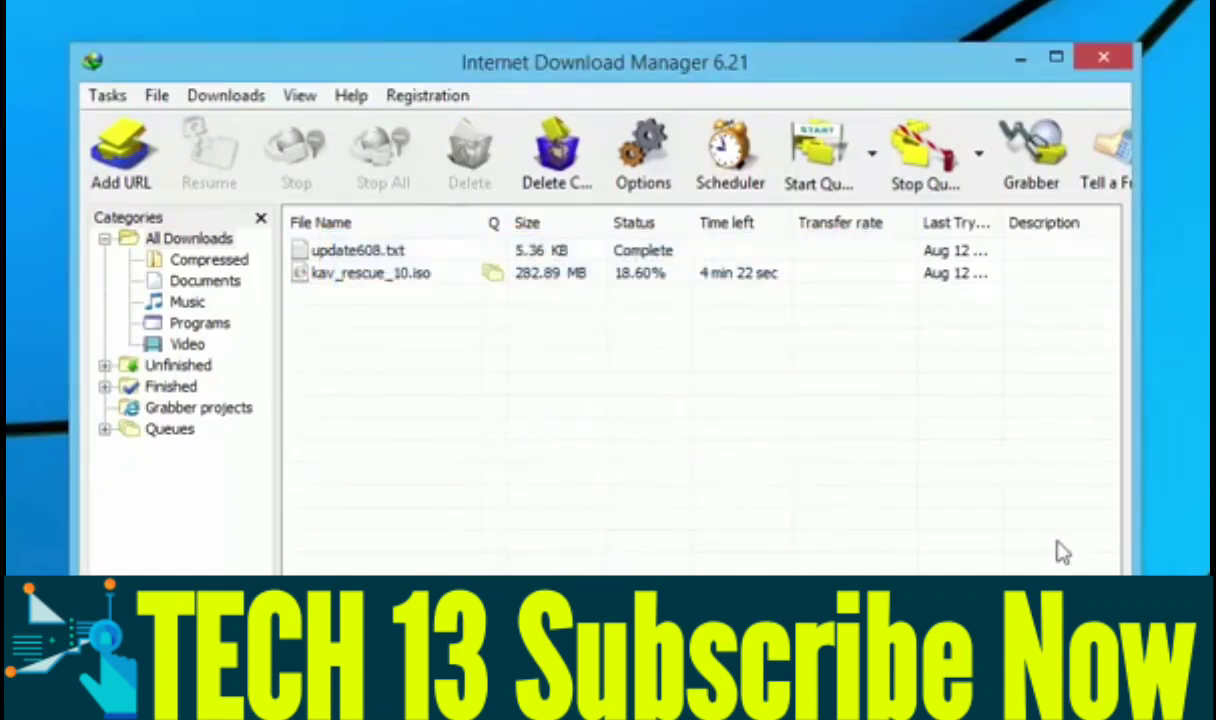